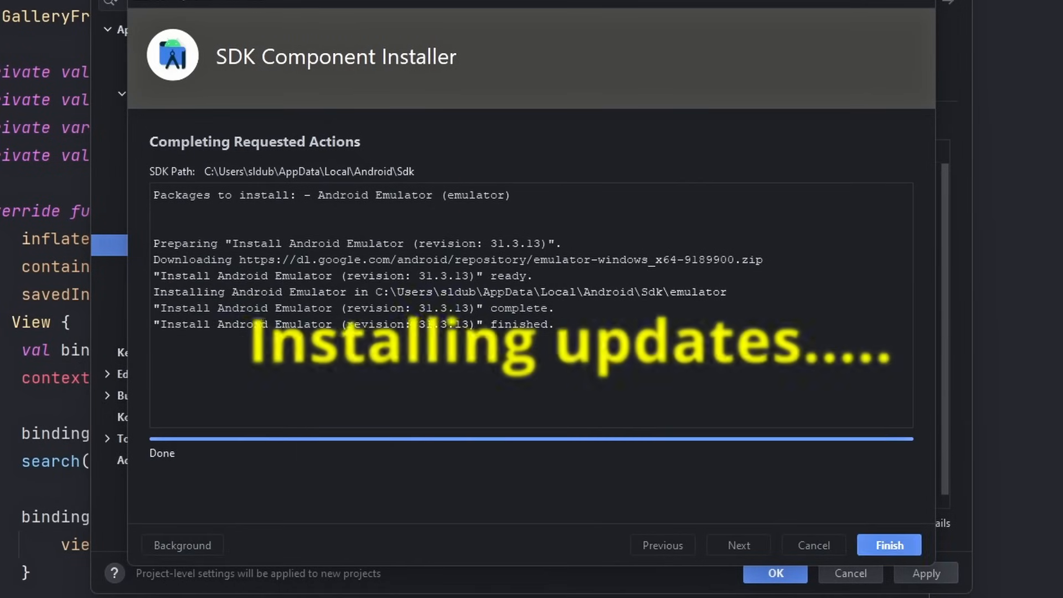
- Close the completed SDK component installer and start creating a new virtual device in the Device Manager
click(872, 546)
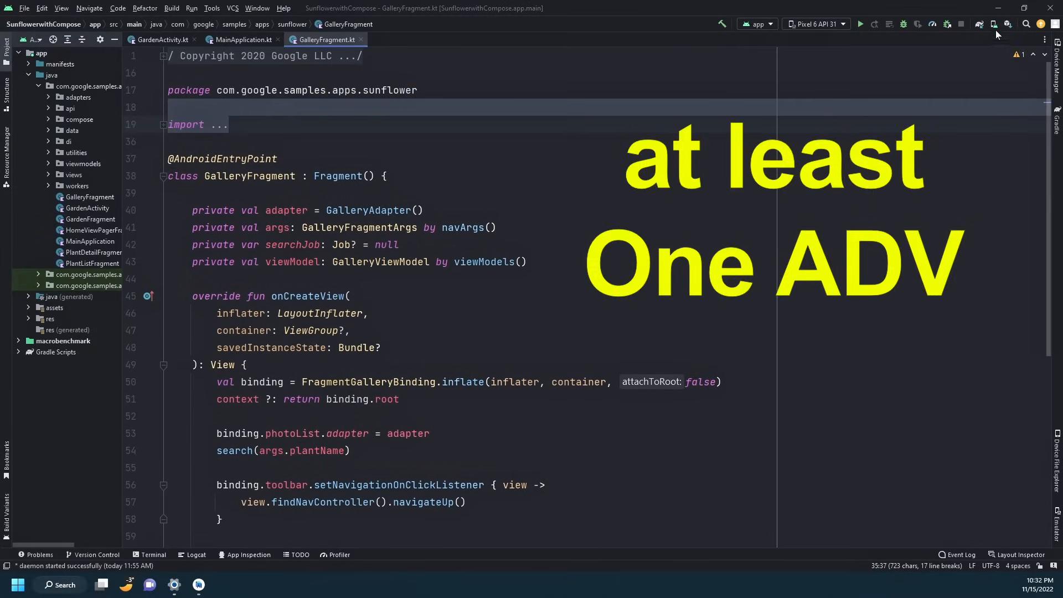
click(369, 314)
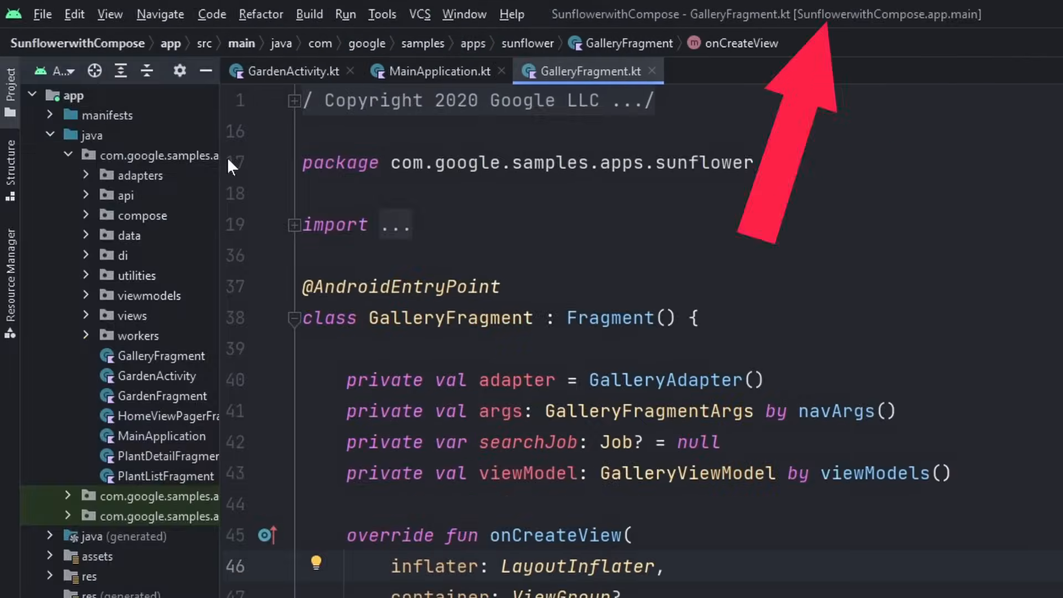
click(383, 14)
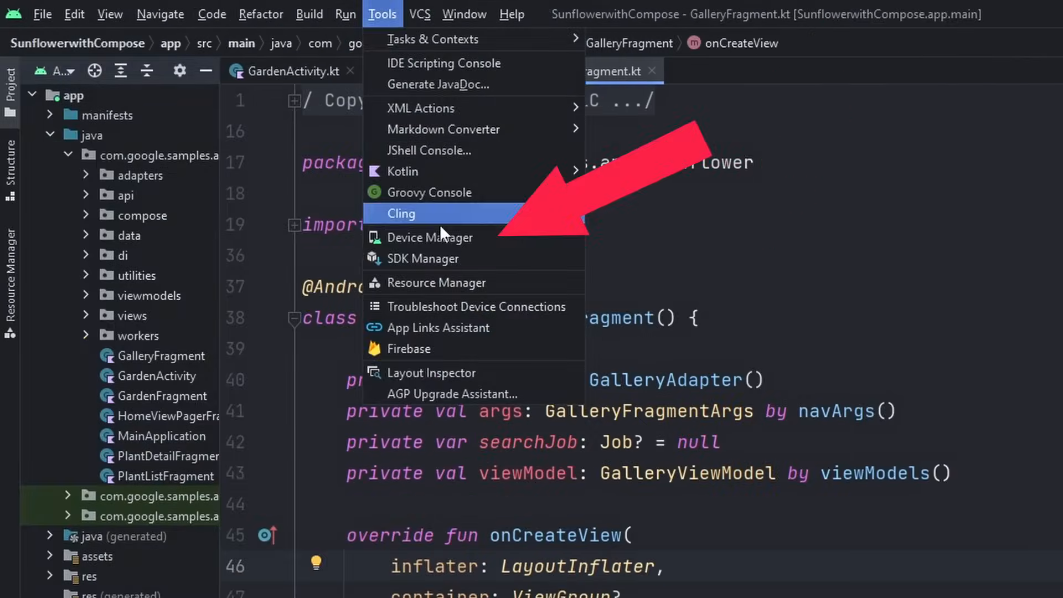
click(437, 240)
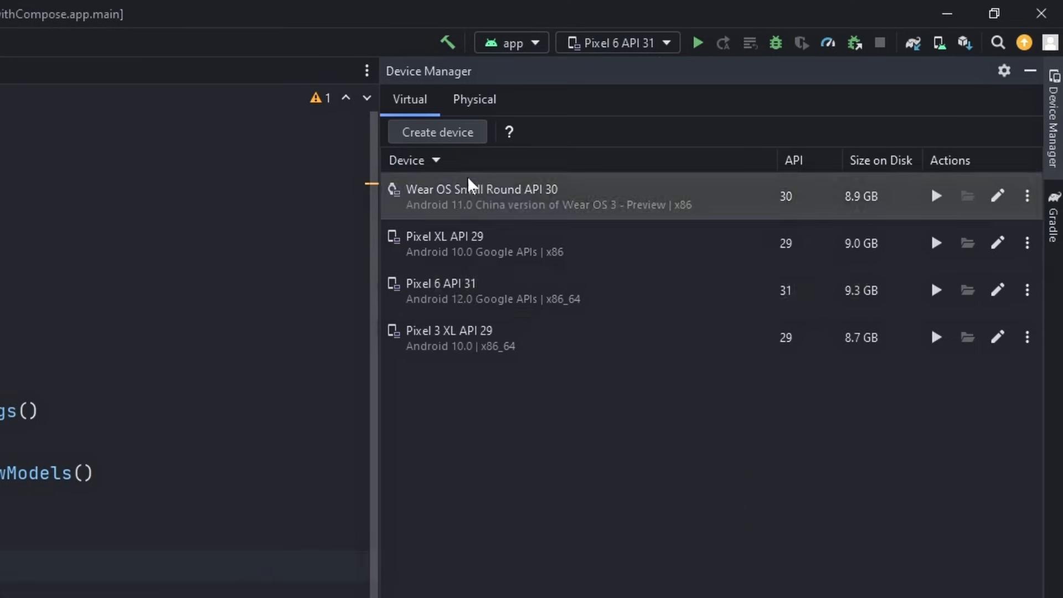
click(442, 132)
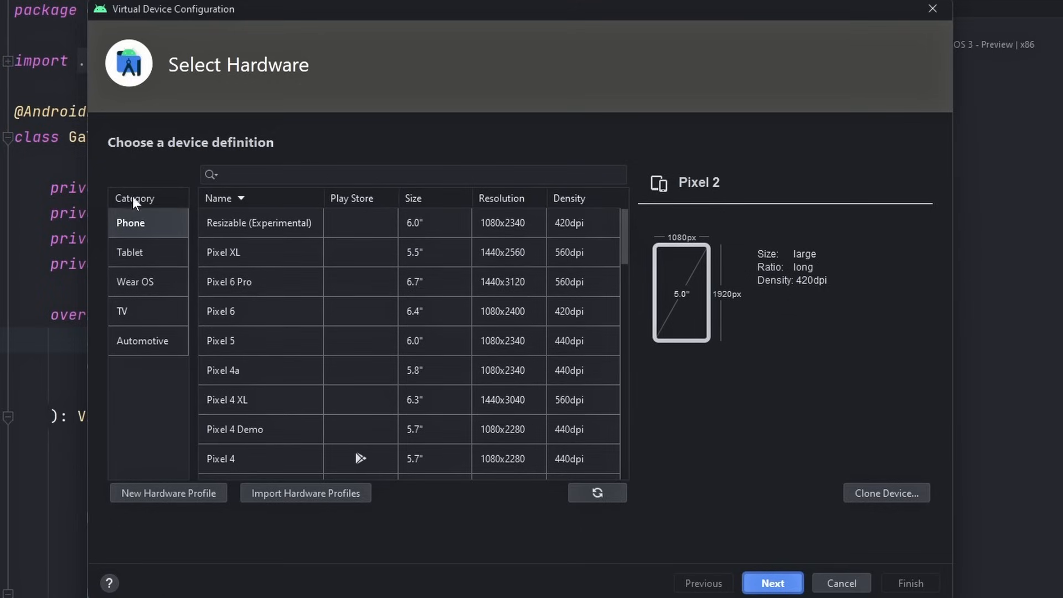
- Look through the tablet, Wear OS, TV and automotive device categories and the full list of phone definitions
click(135, 254)
click(135, 281)
click(138, 308)
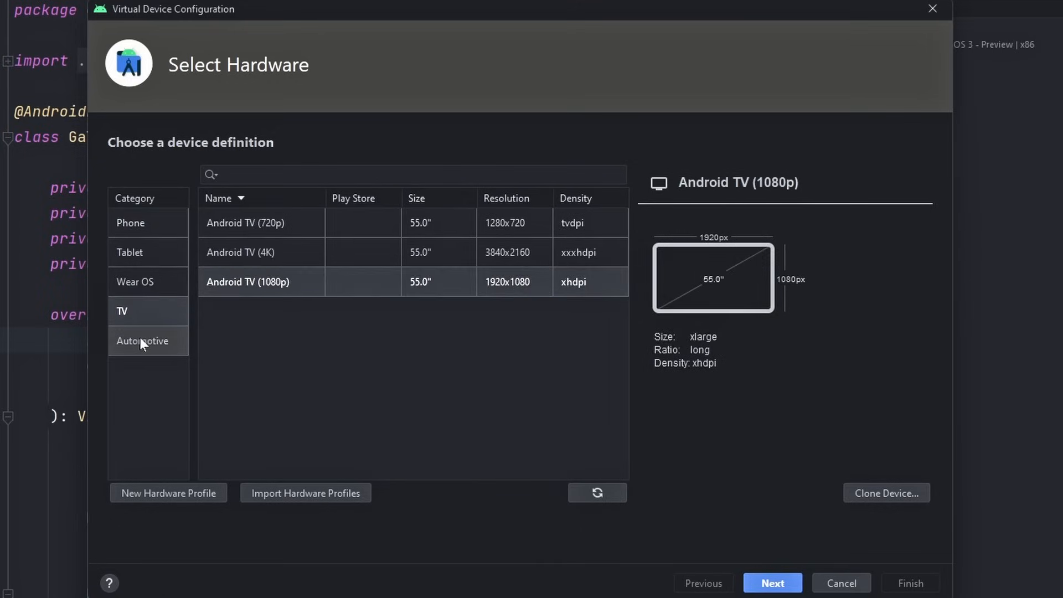
click(141, 340)
click(140, 236)
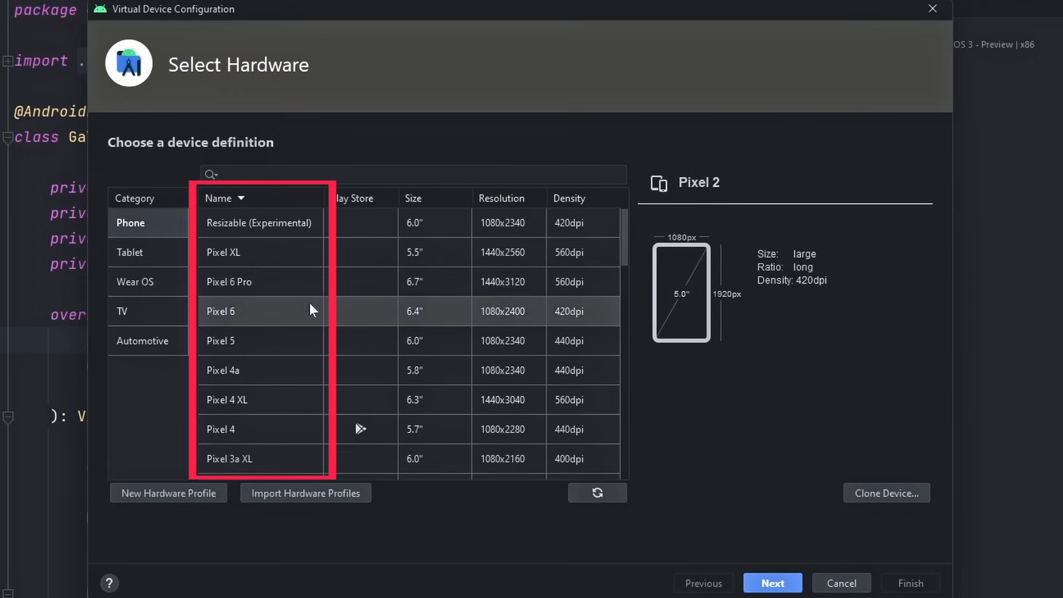
scroll(238, 357, down, 2)
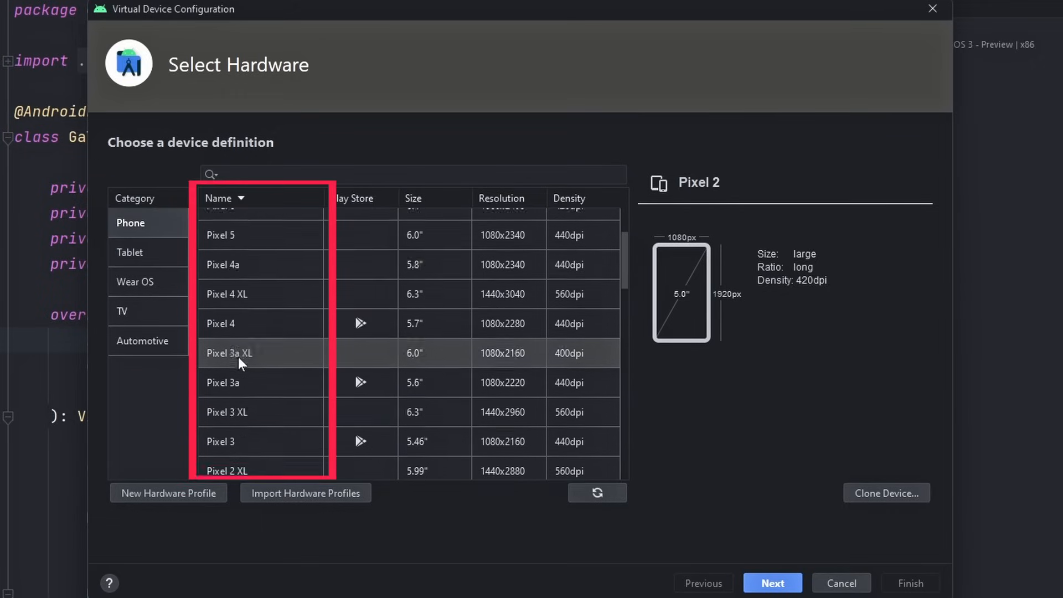
scroll(239, 357, down, 2)
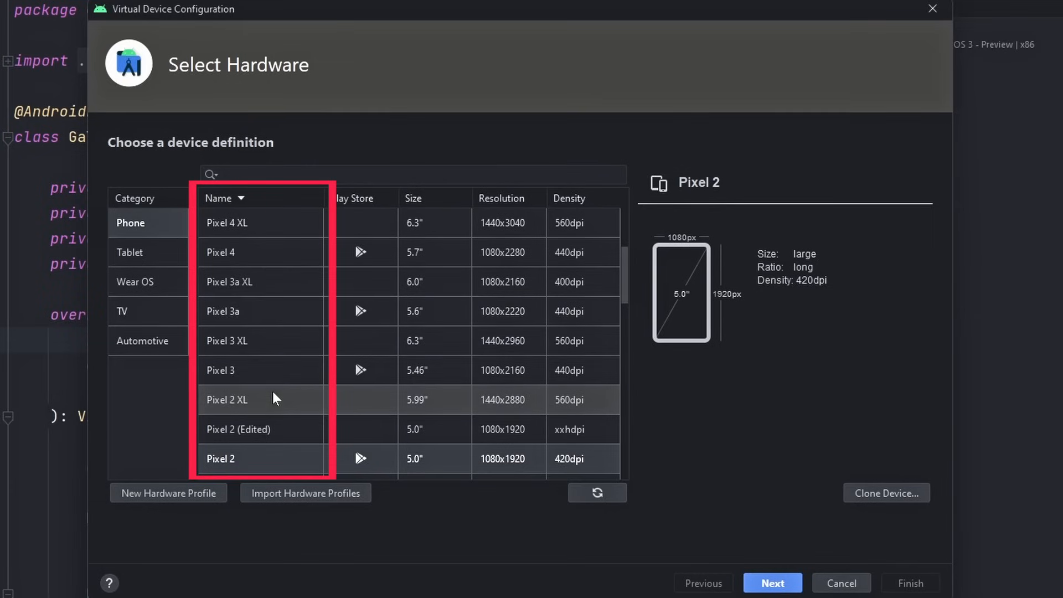
scroll(272, 391, down, 10)
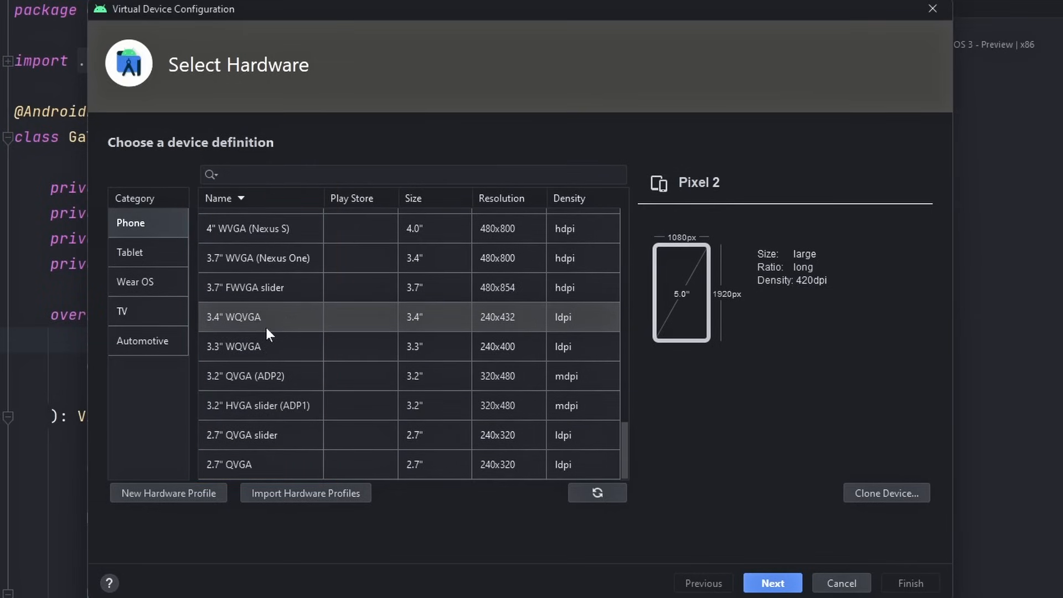
scroll(265, 324, up, 12)
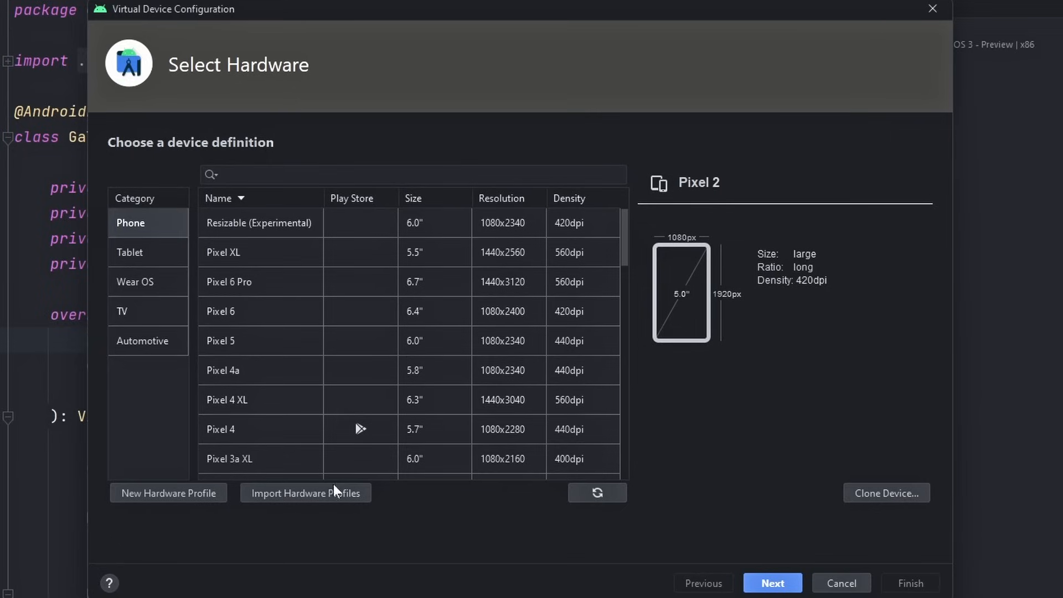
- Examine the settings offered for a new hardware profile and close it without creating one
click(180, 493)
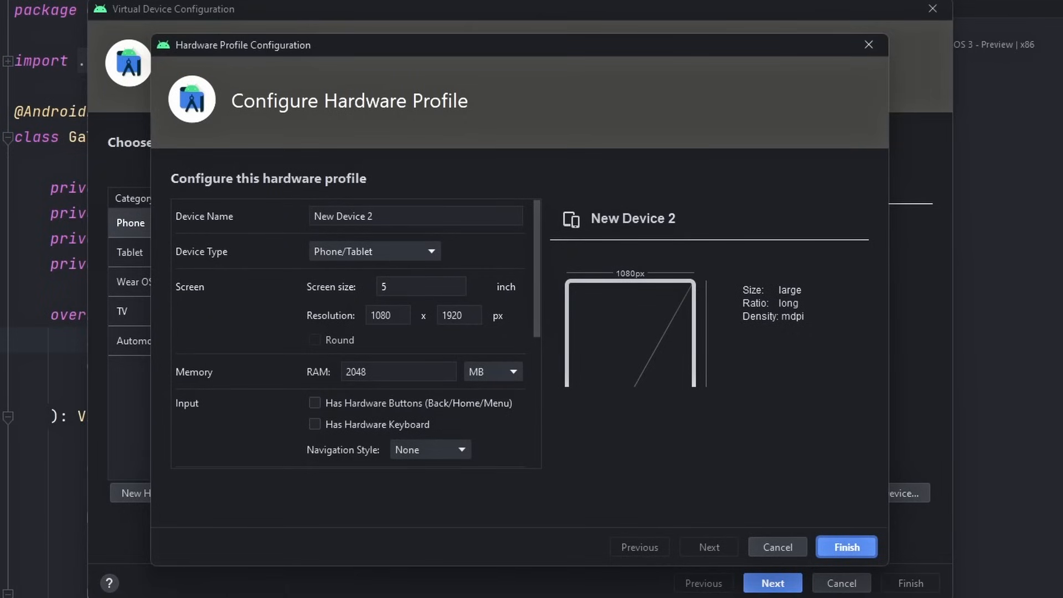
scroll(363, 367, down, 1)
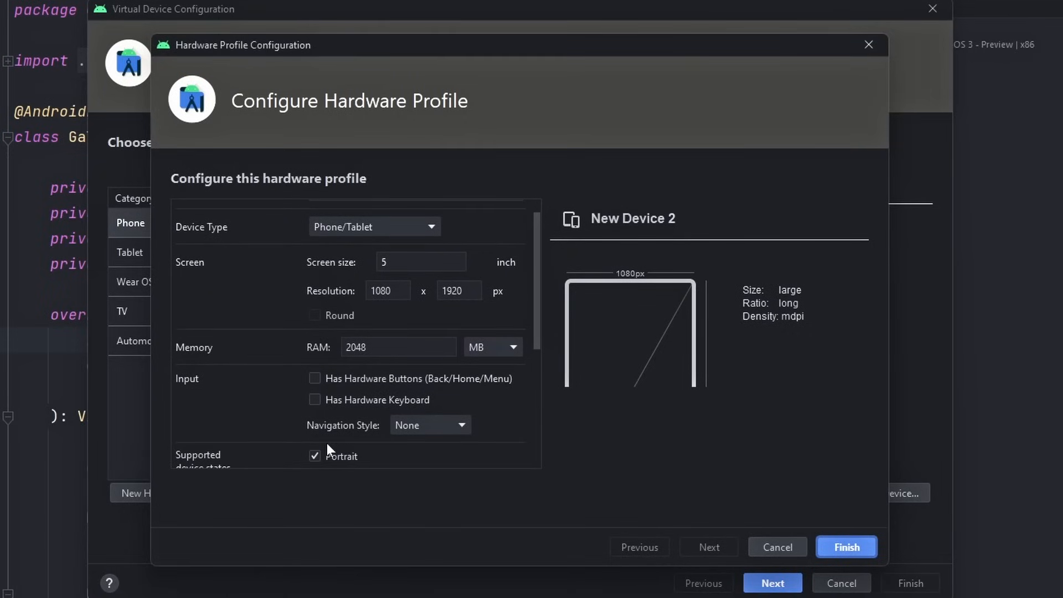
scroll(327, 443, down, 5)
scroll(364, 314, up, 1)
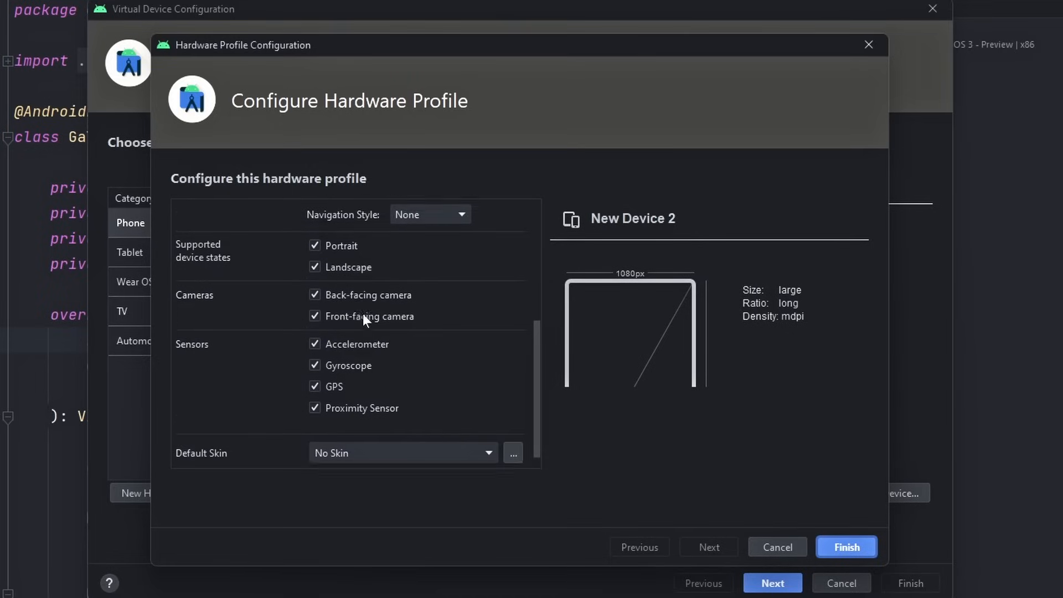
scroll(353, 316, up, 4)
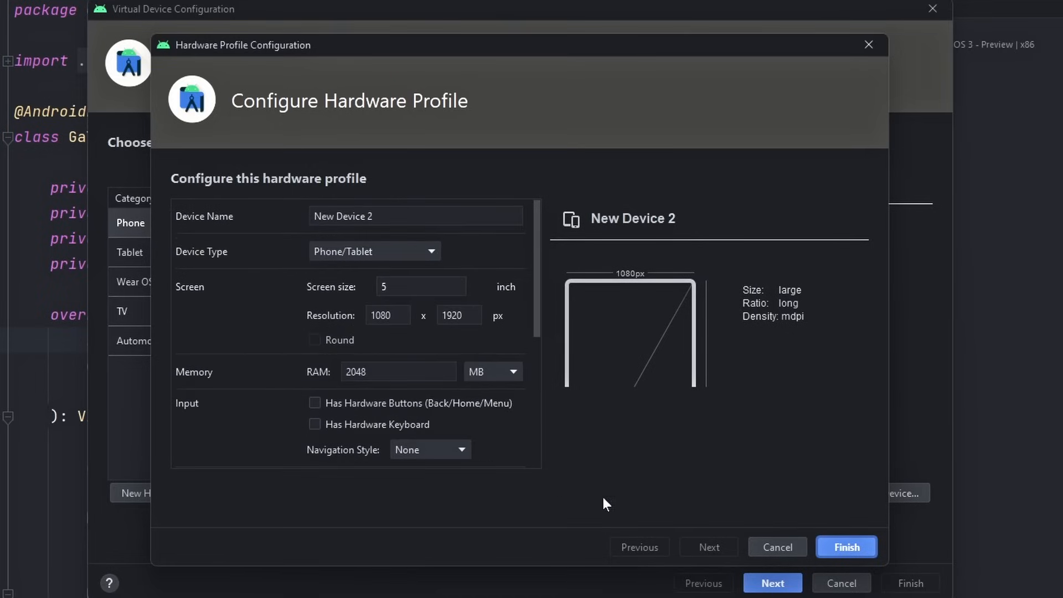
click(777, 548)
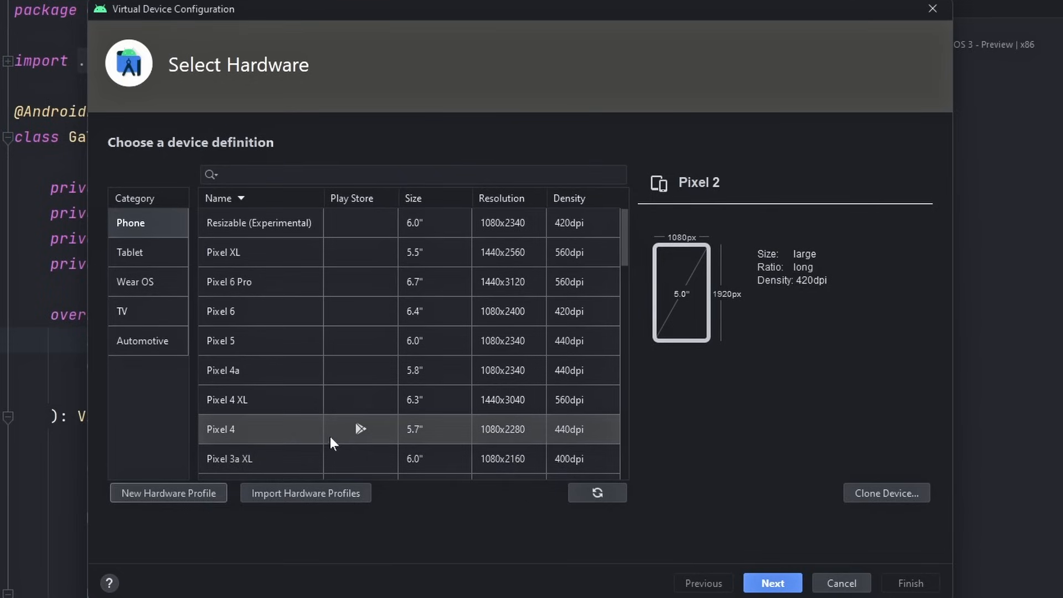
- Clone the Pixel 4 device definition and name the copy Pixel 4 Demo
click(304, 430)
right_click(304, 431)
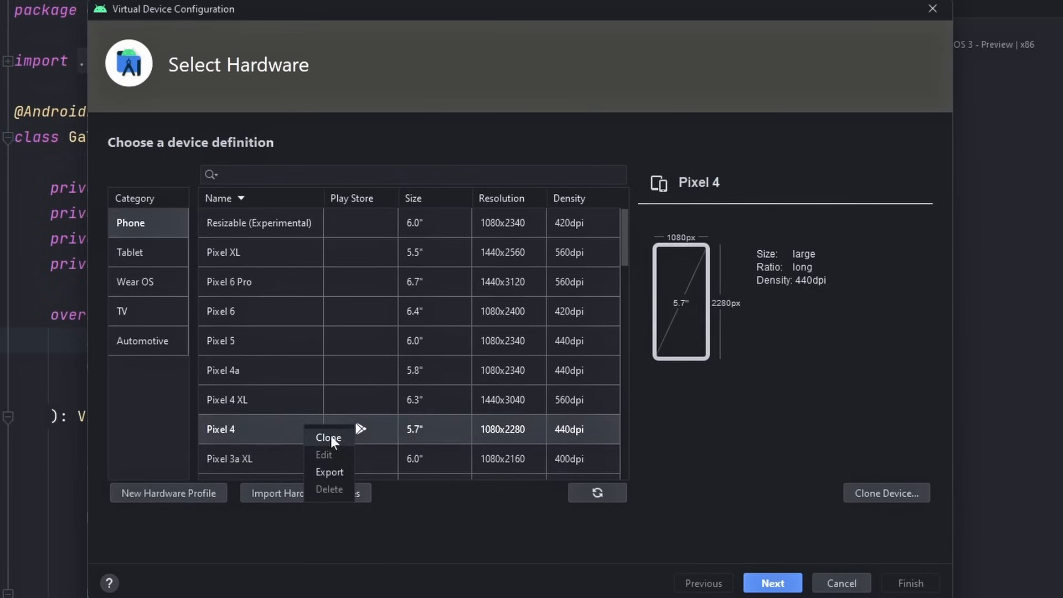
click(329, 438)
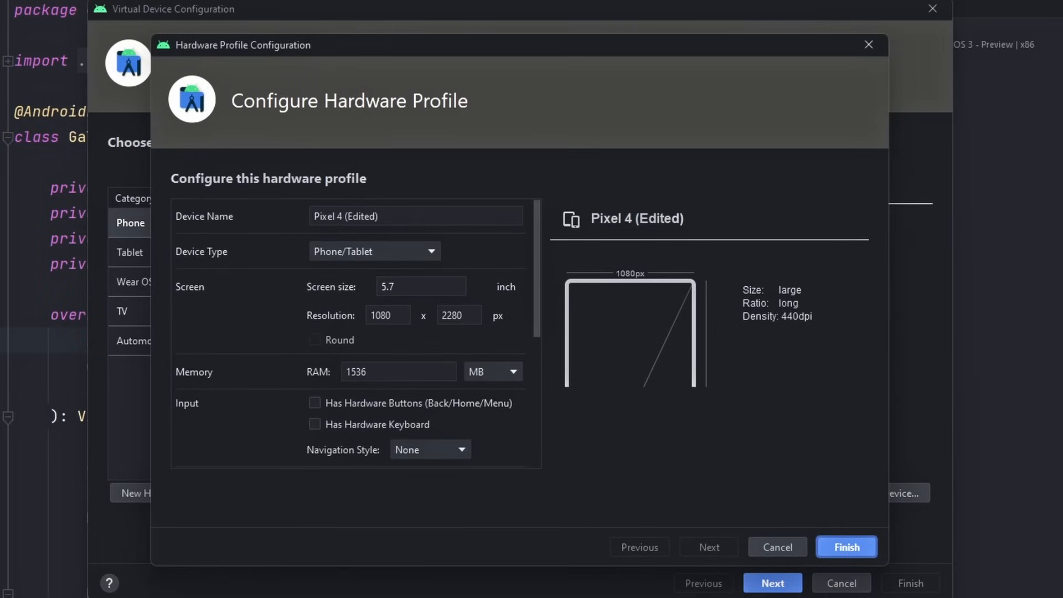
drag(379, 216, 345, 216)
text(De)
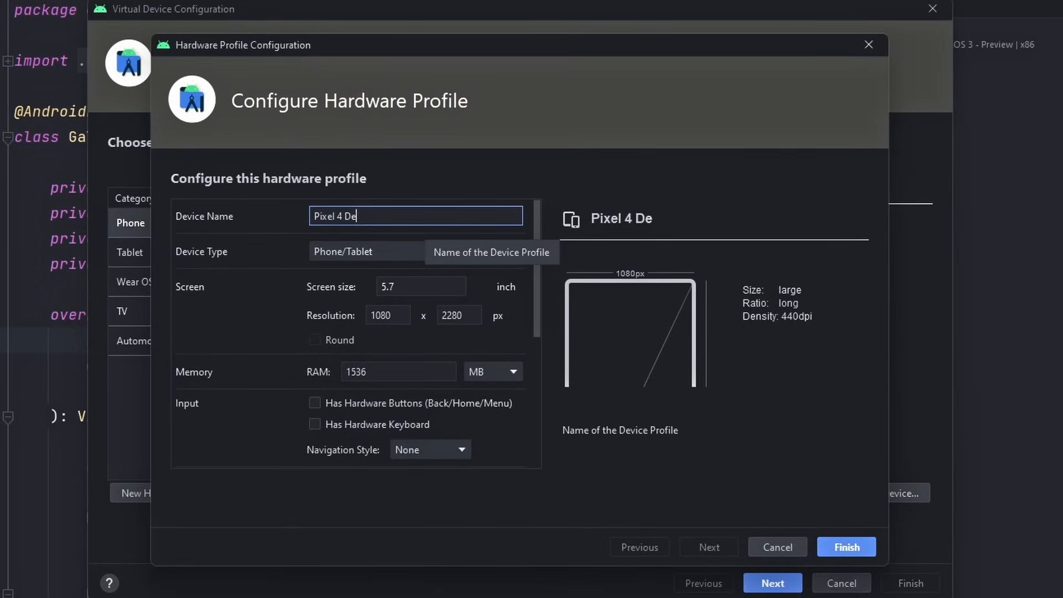
text(mo)
- Set the cloned hardware profile's RAM to 3 GB and save the profile
click(486, 377)
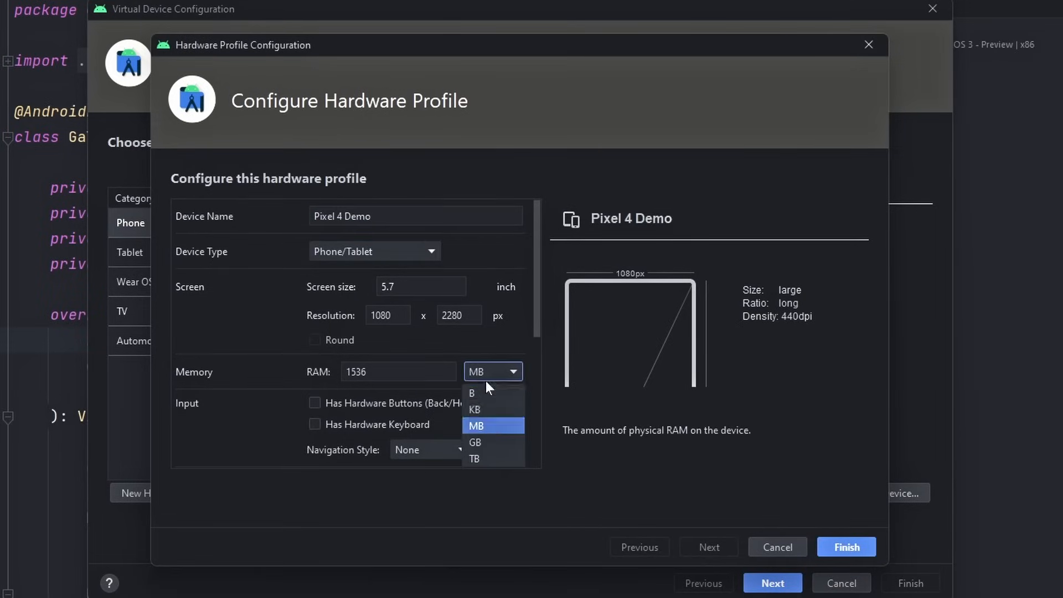
click(484, 440)
key(shift+Tab)
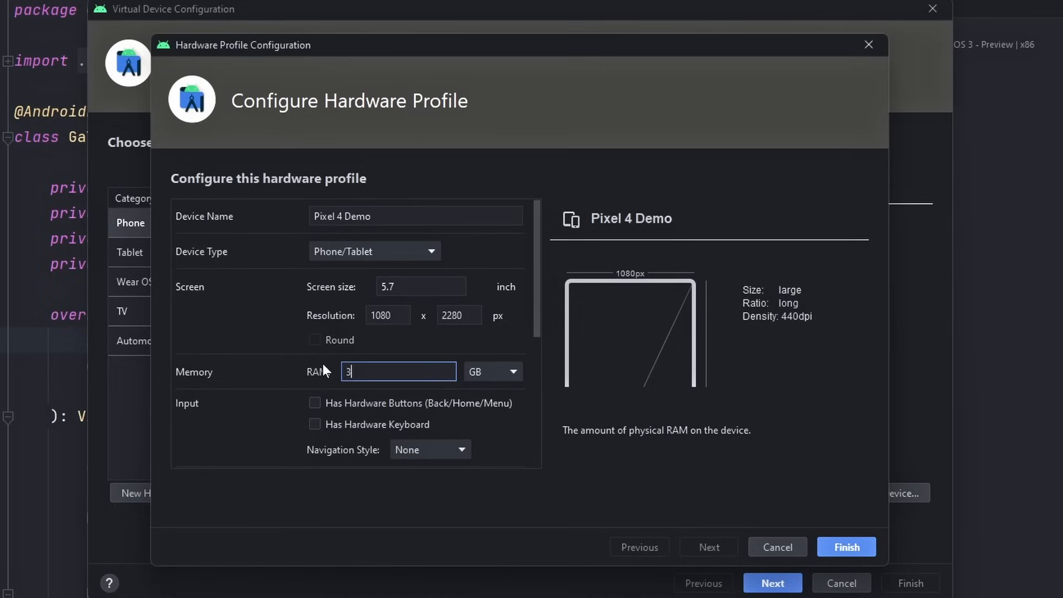
text(3)
scroll(371, 397, down, 3)
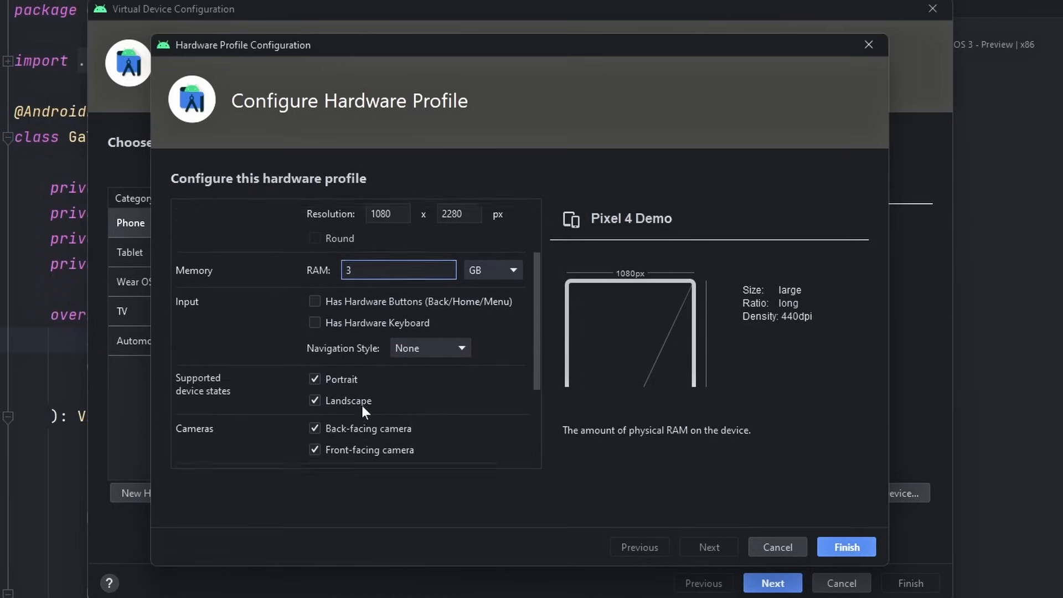
scroll(363, 409, down, 5)
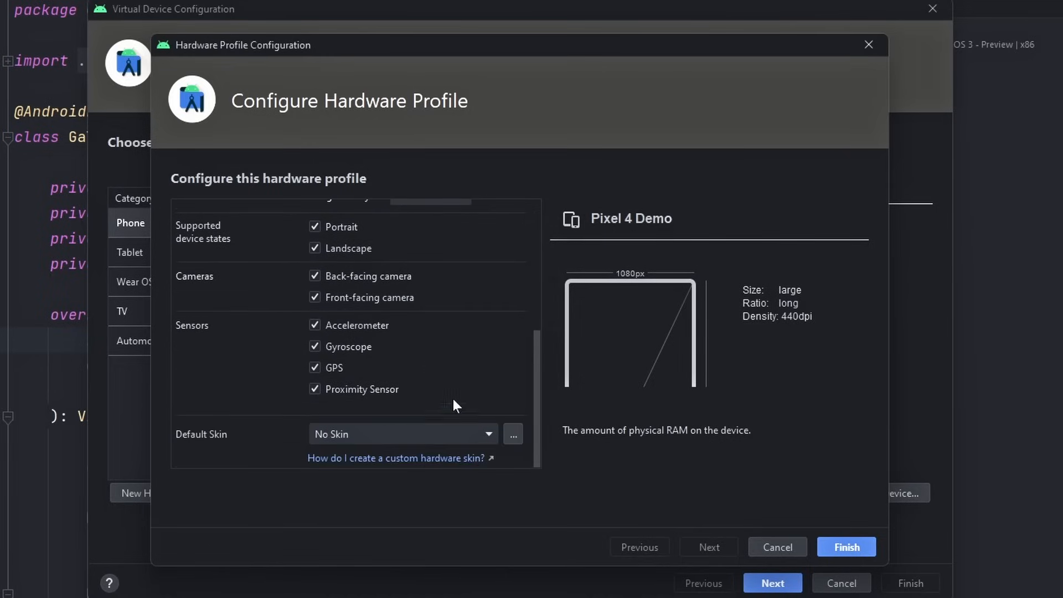
click(853, 548)
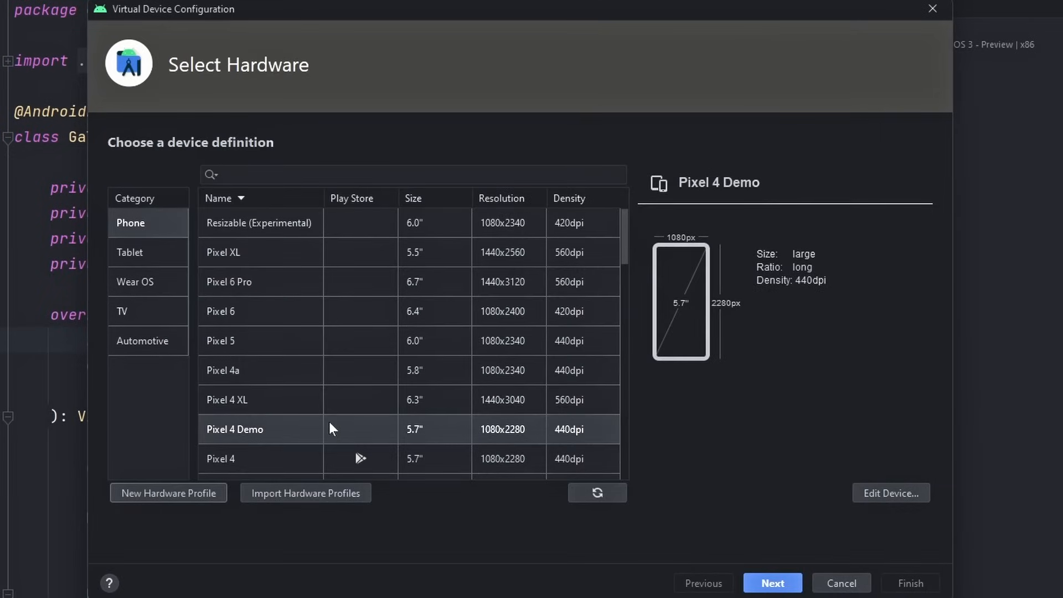
- Choose the Play Store-enabled Pixel 4 as the hardware and proceed to the system image selection
scroll(329, 422, down, 1)
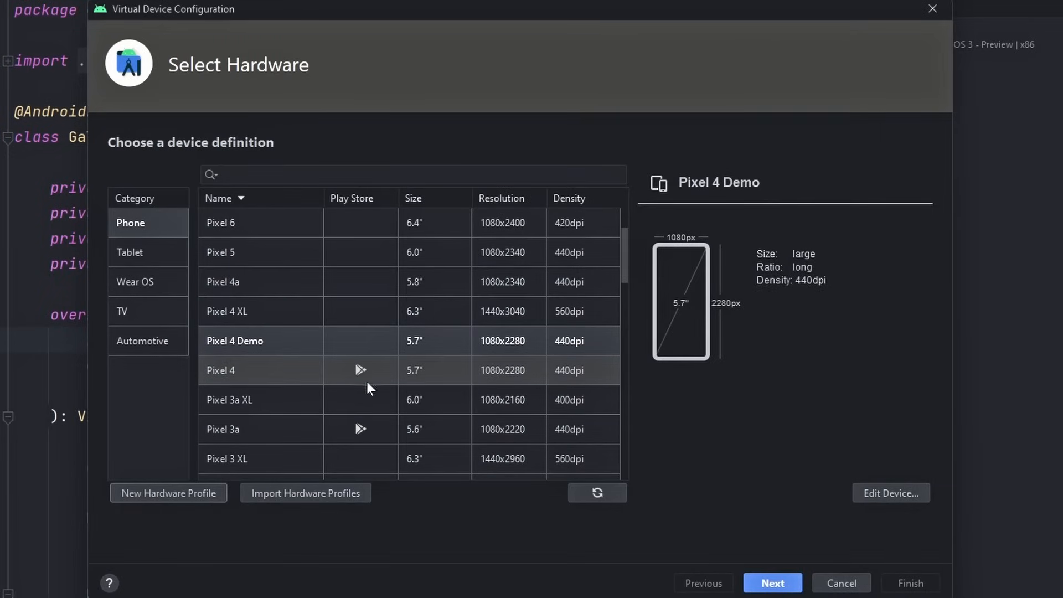
scroll(353, 370, down, 1)
scroll(356, 333, up, 1)
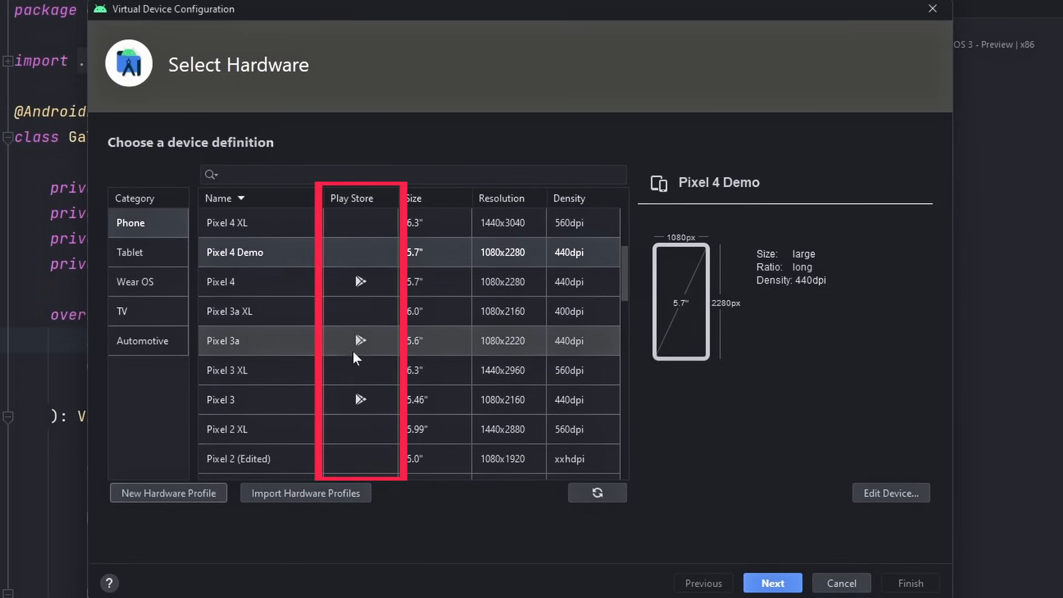
click(246, 283)
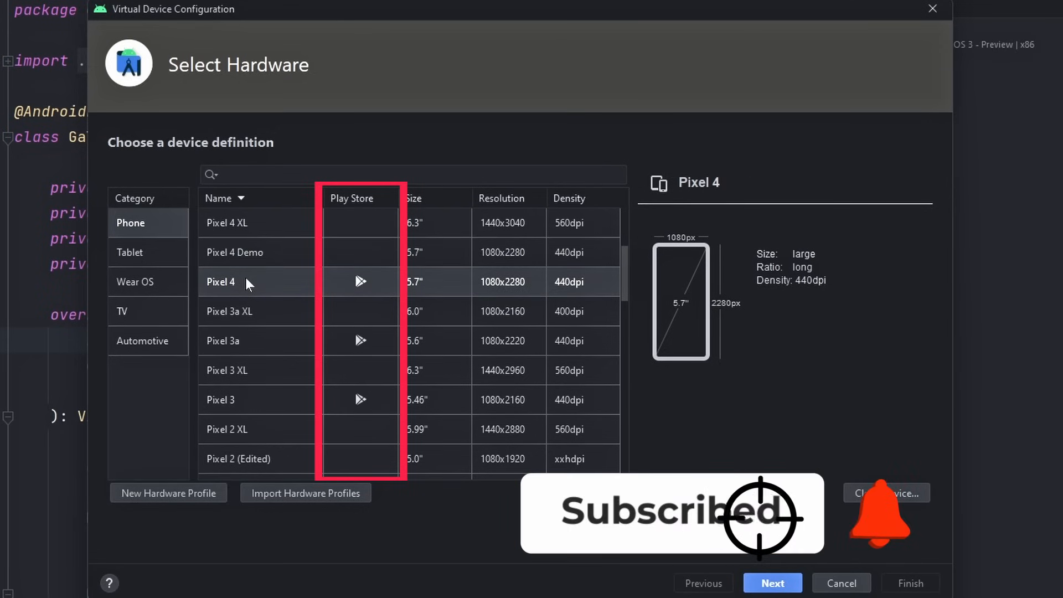
click(770, 583)
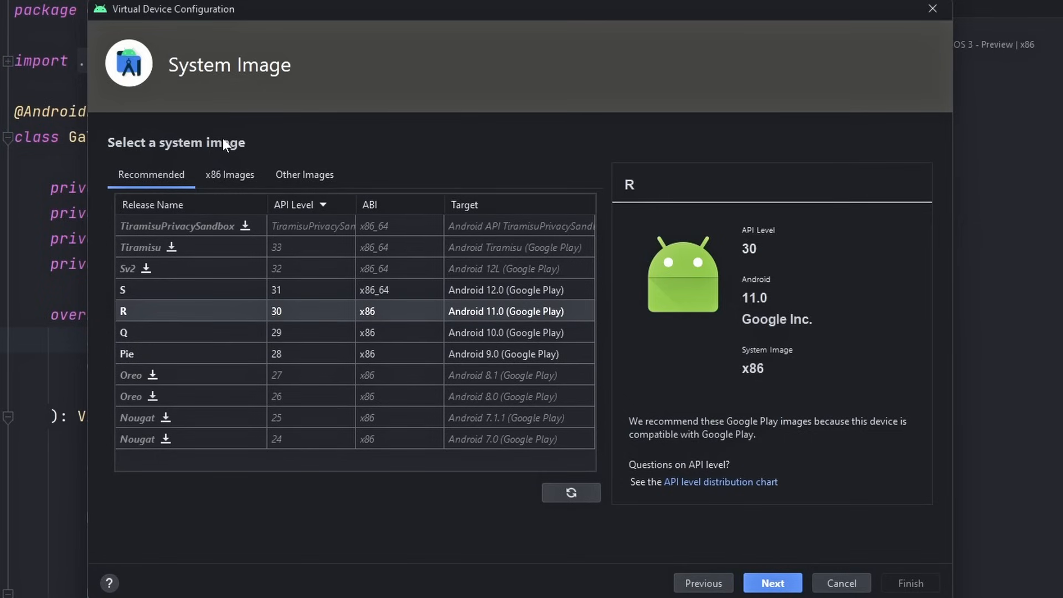
click(696, 583)
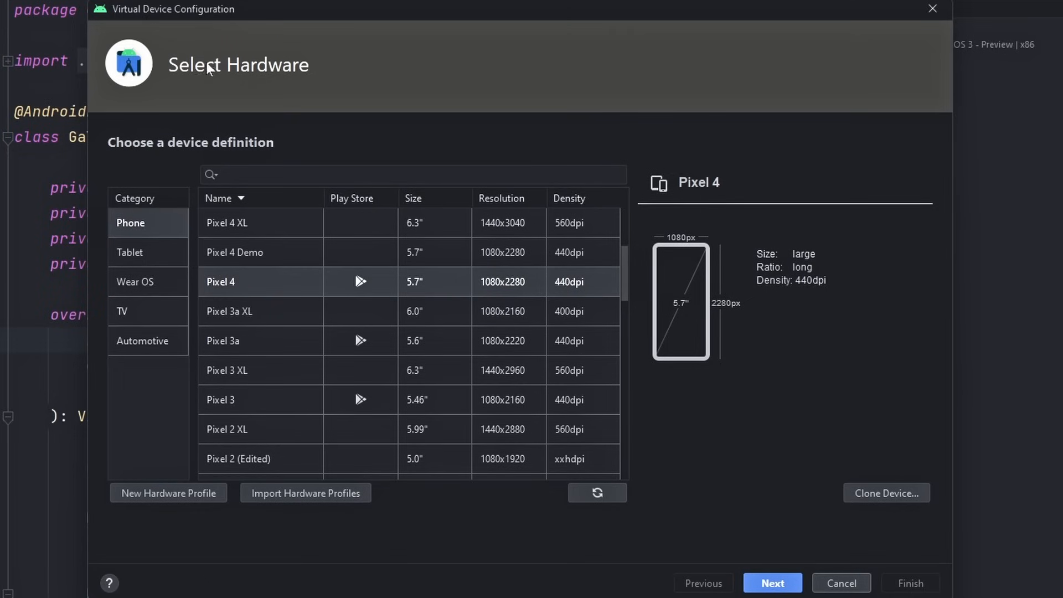
click(767, 583)
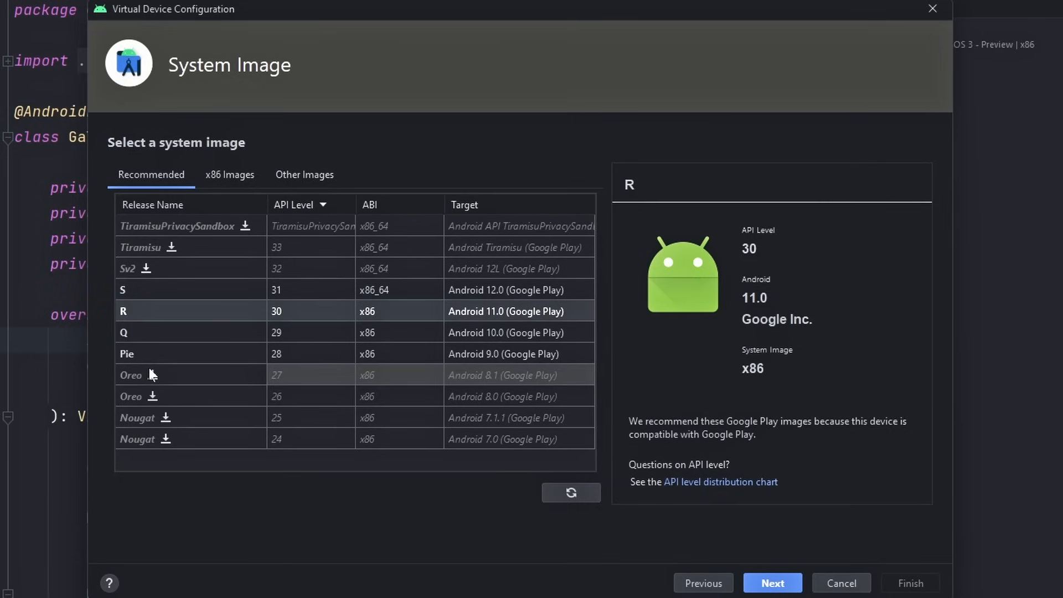
- Inspect the x86 and other system images, including the arm64-v8a Android 11.0 image, and open the API level distribution chart
click(250, 174)
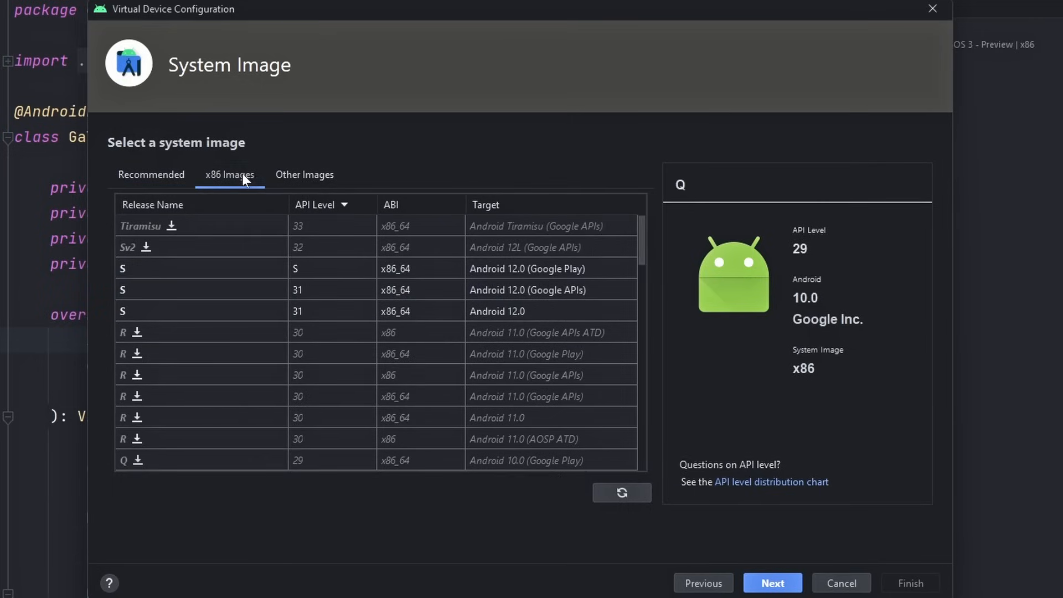
click(310, 176)
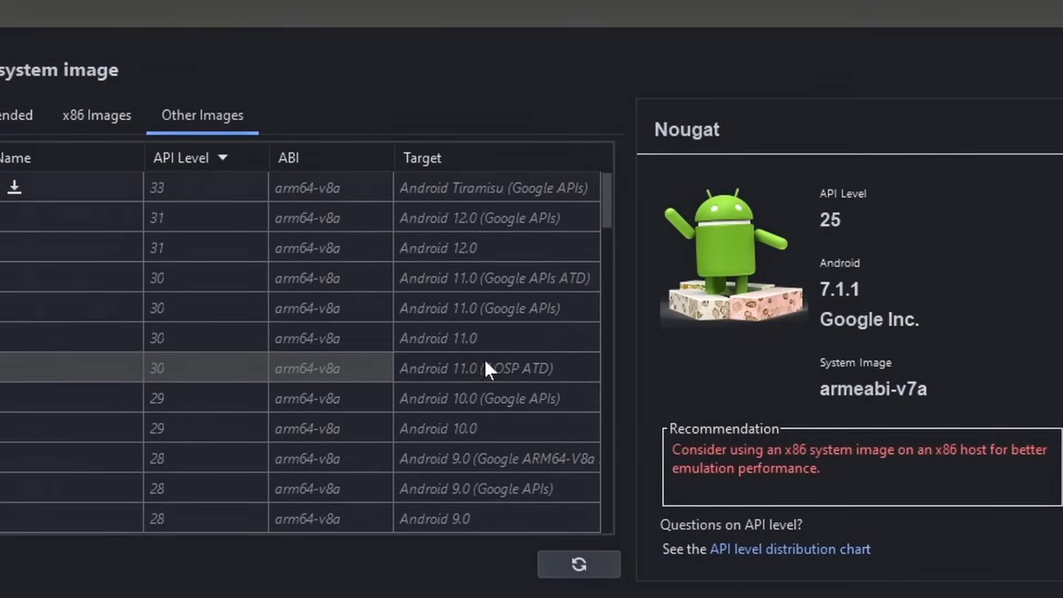
click(493, 332)
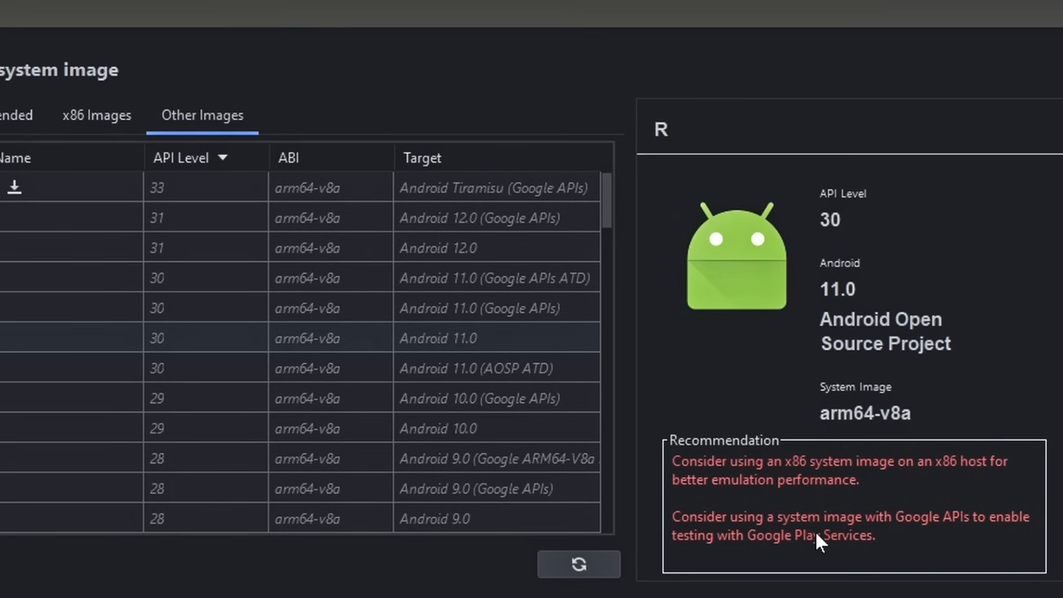
scroll(820, 536, down, 2)
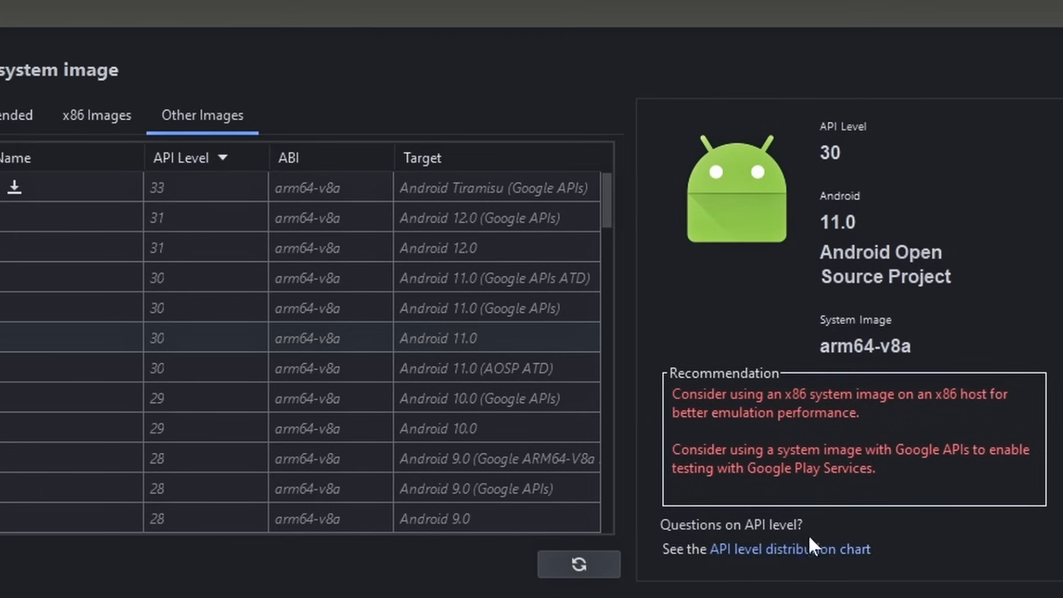
click(765, 550)
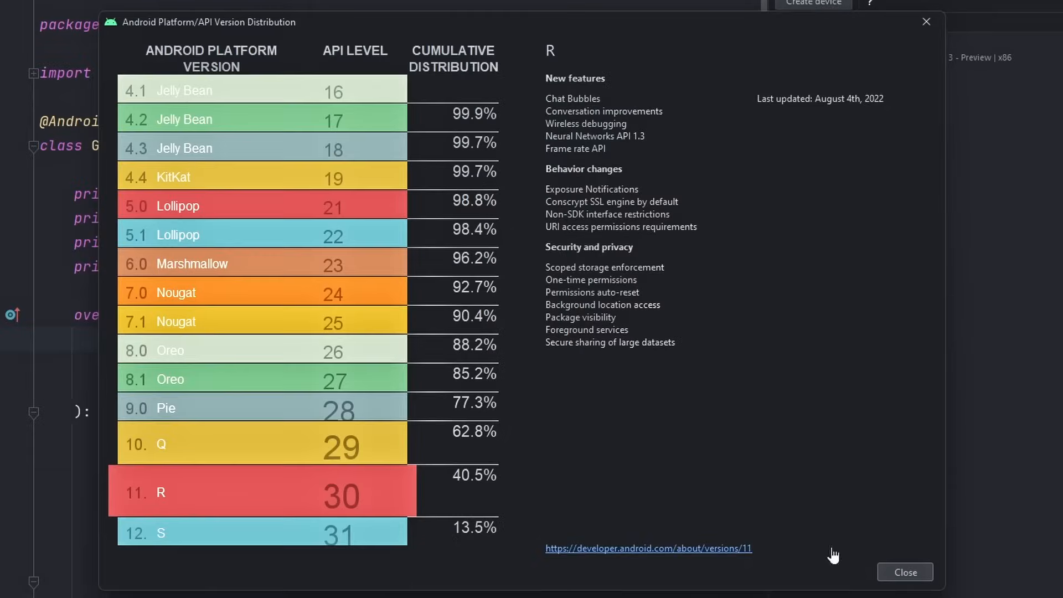
- Close the API distribution chart, choose the recommended S system image (API 31, x86_64, Google Play) and proceed to the AVD configuration
click(911, 573)
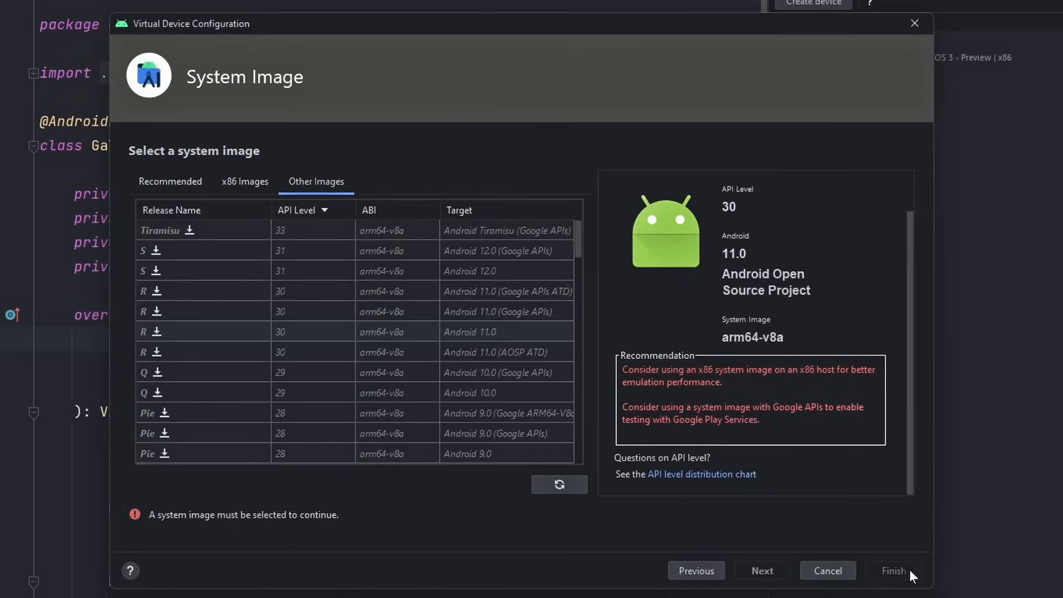
click(181, 183)
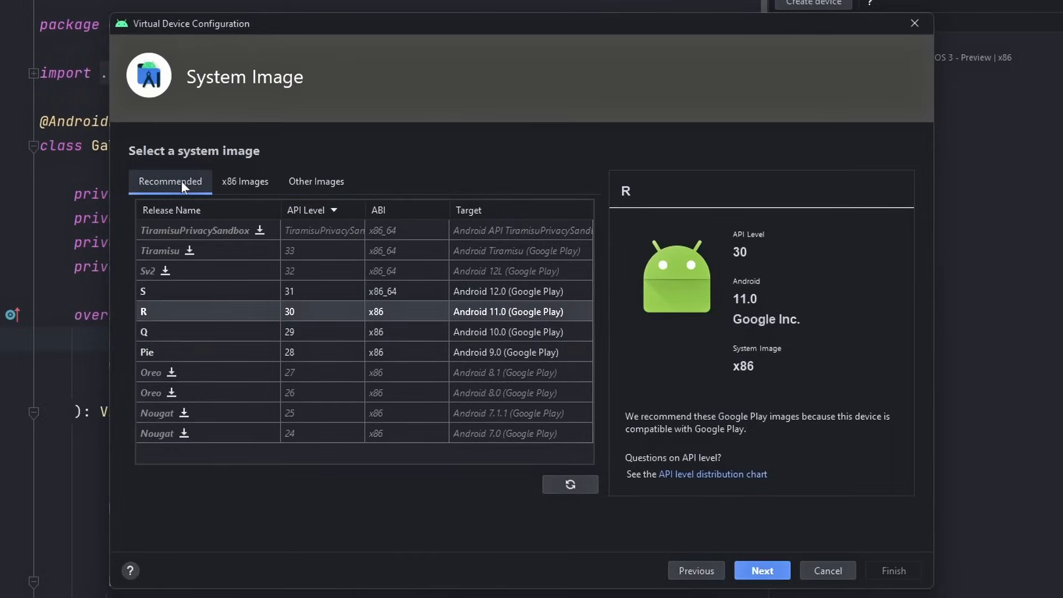
click(173, 296)
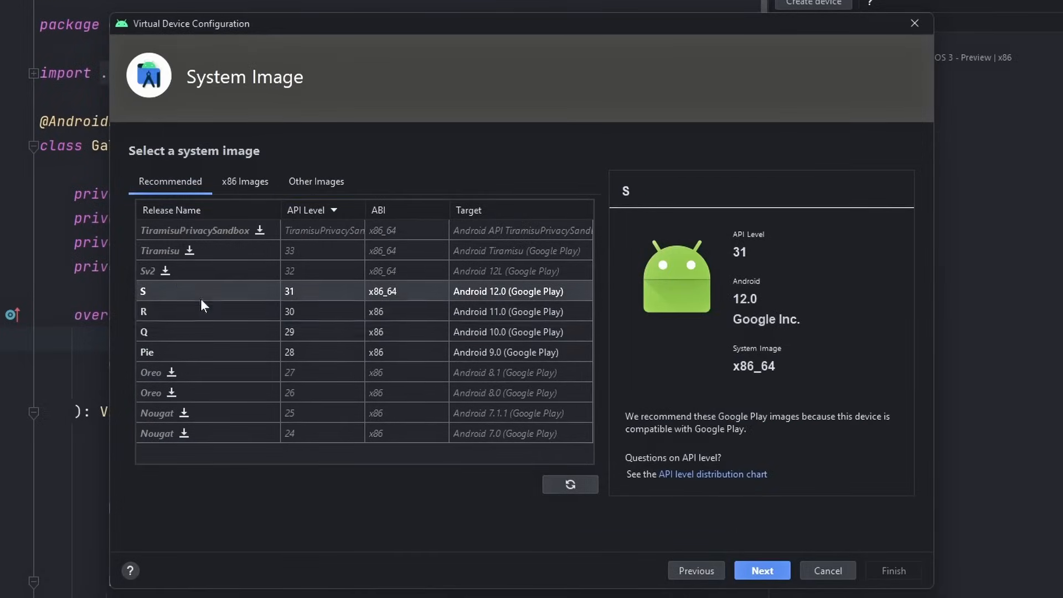
click(752, 569)
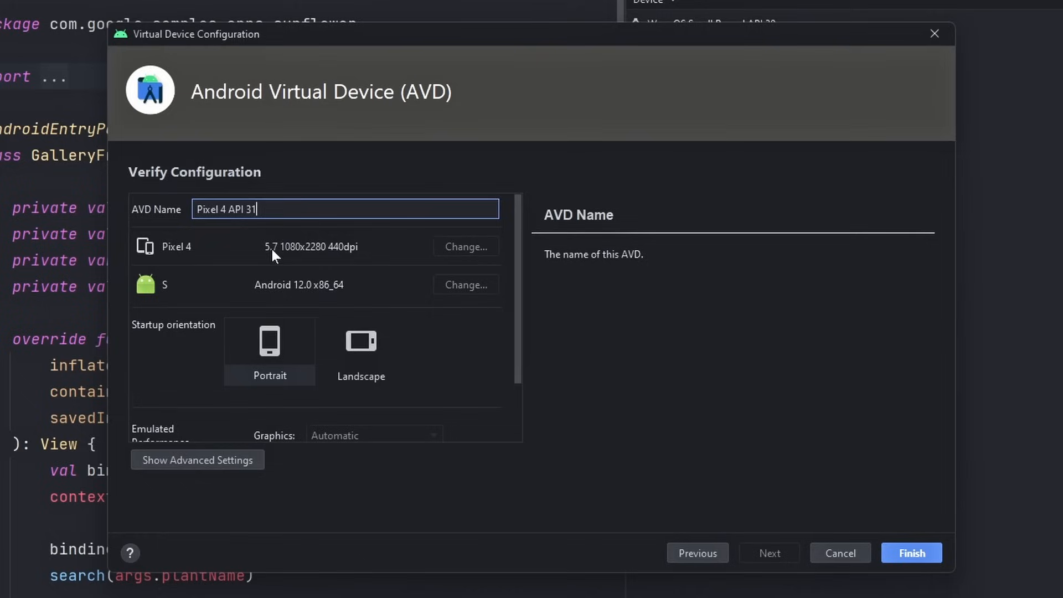
- Set the virtual device's startup orientation to Portrait
scroll(281, 271, down, 1)
click(319, 315)
click(297, 320)
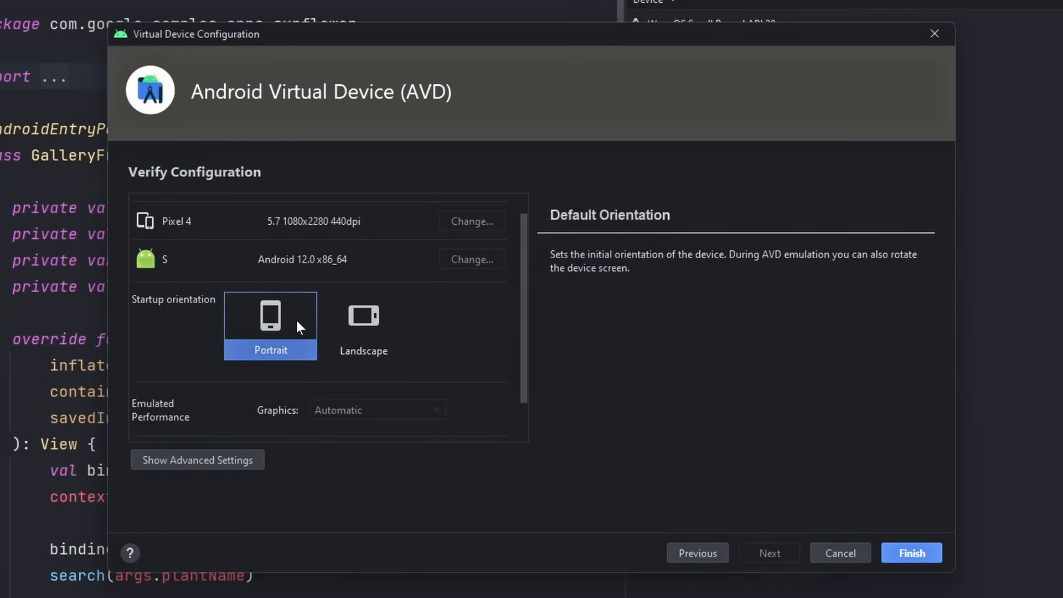
scroll(291, 322, down, 2)
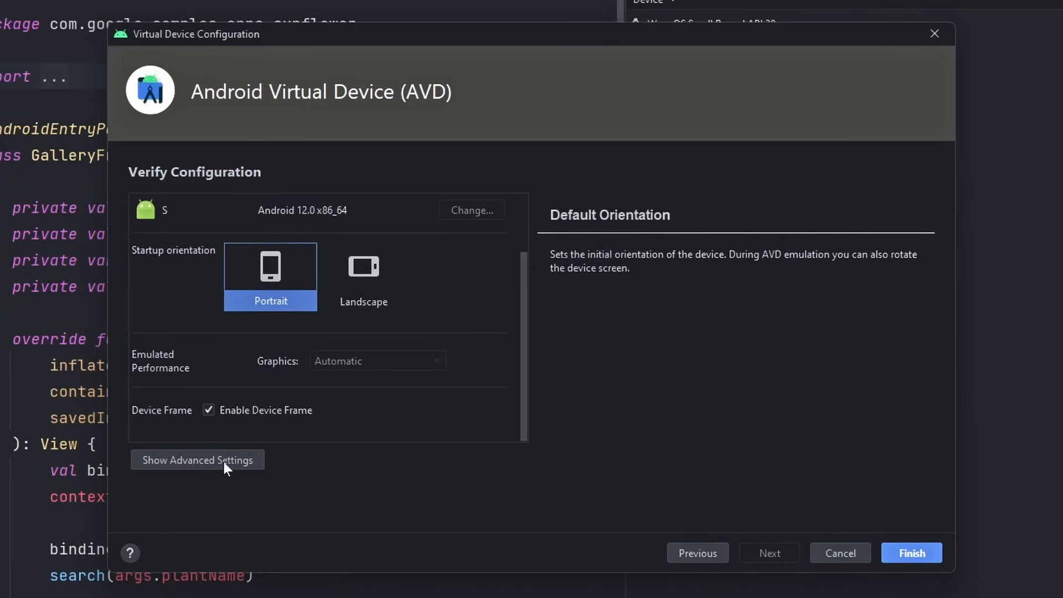
- Reveal the advanced settings and set the front camera to Webcam0
click(201, 458)
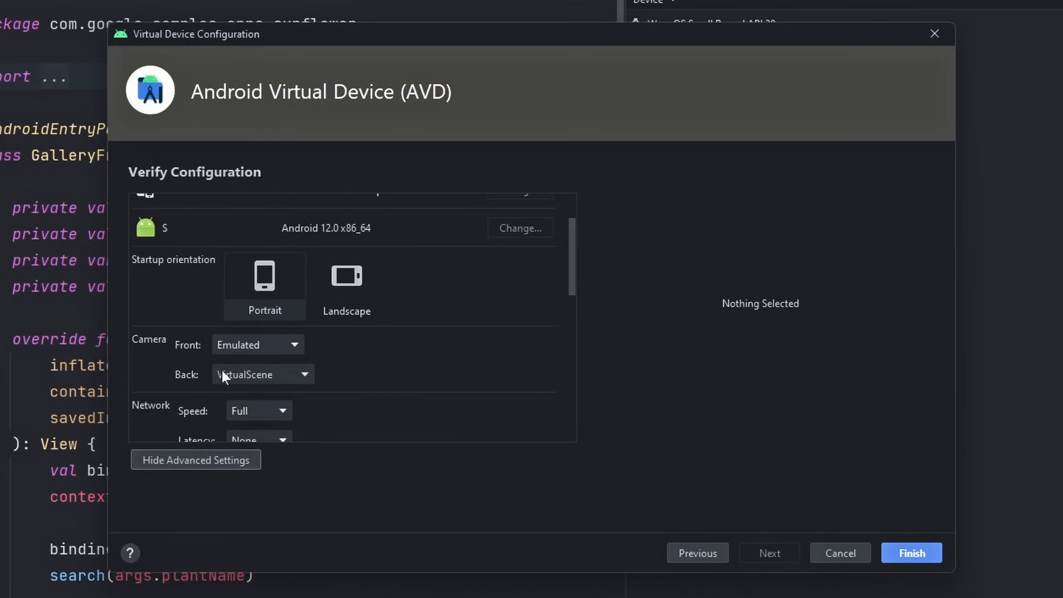
click(255, 346)
click(236, 397)
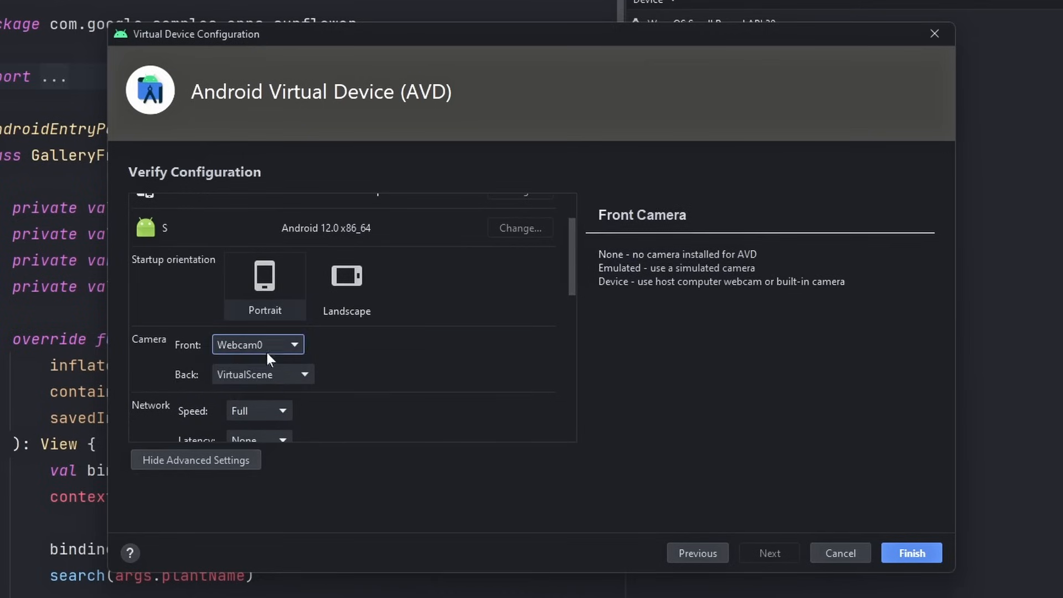
- Review the remaining advanced settings: network speed options, boot option, memory and storage, SD card, device frame and keyboard input
scroll(255, 341, down, 2)
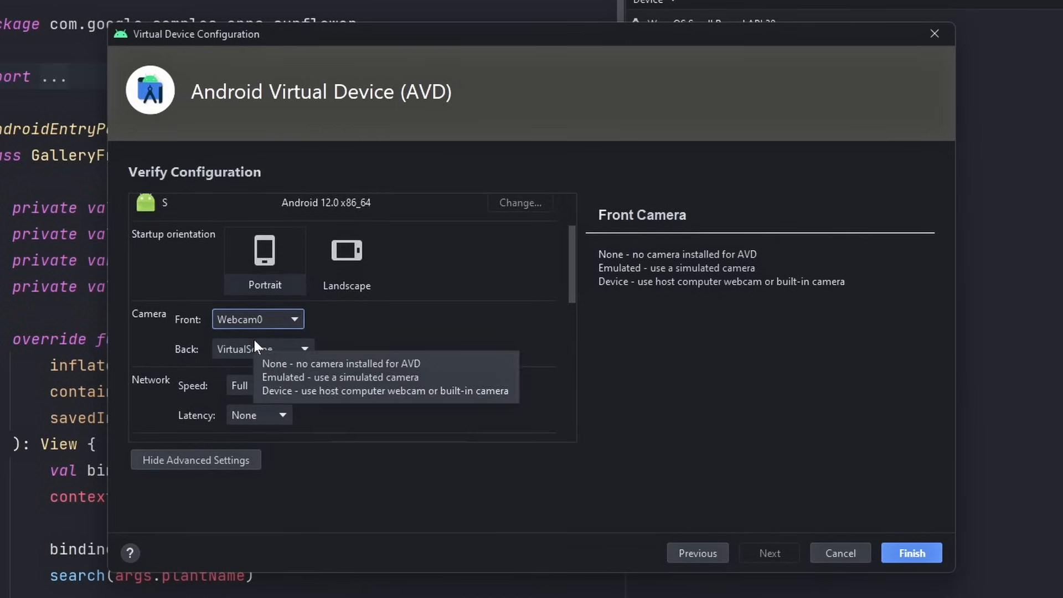
click(256, 359)
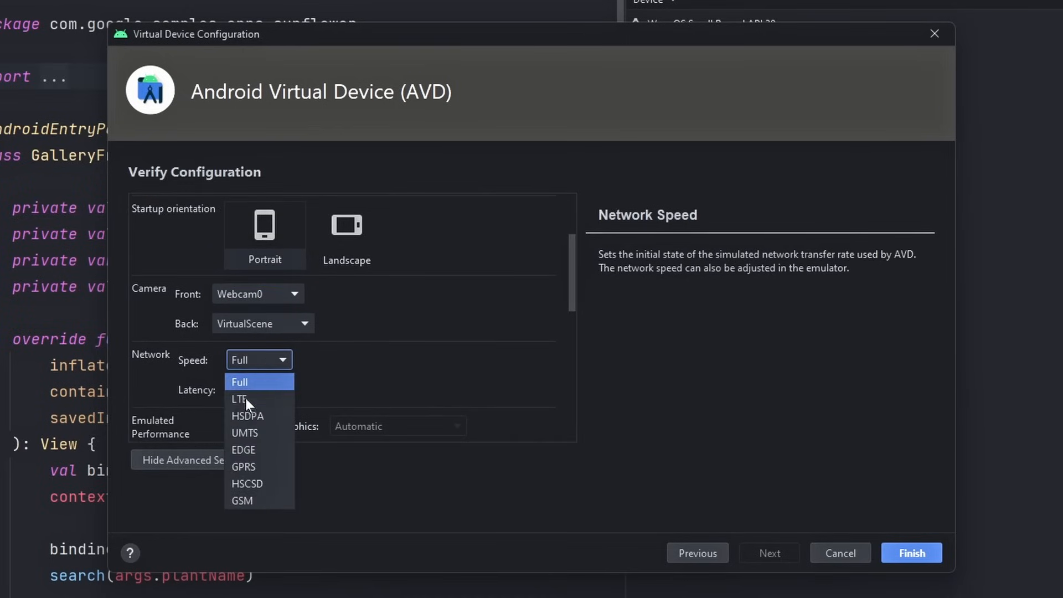
click(249, 364)
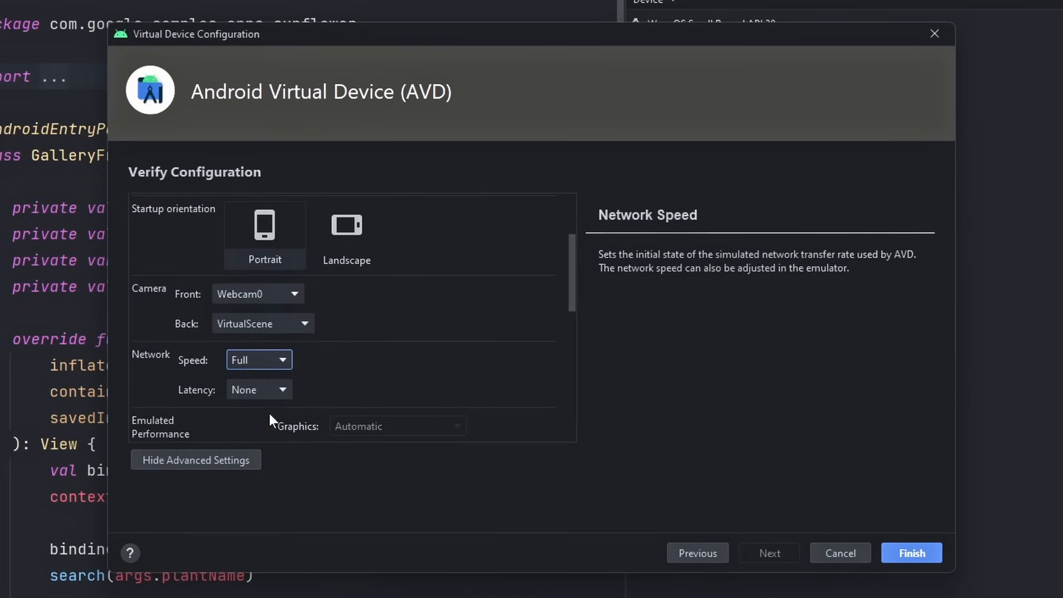
scroll(178, 373, down, 4)
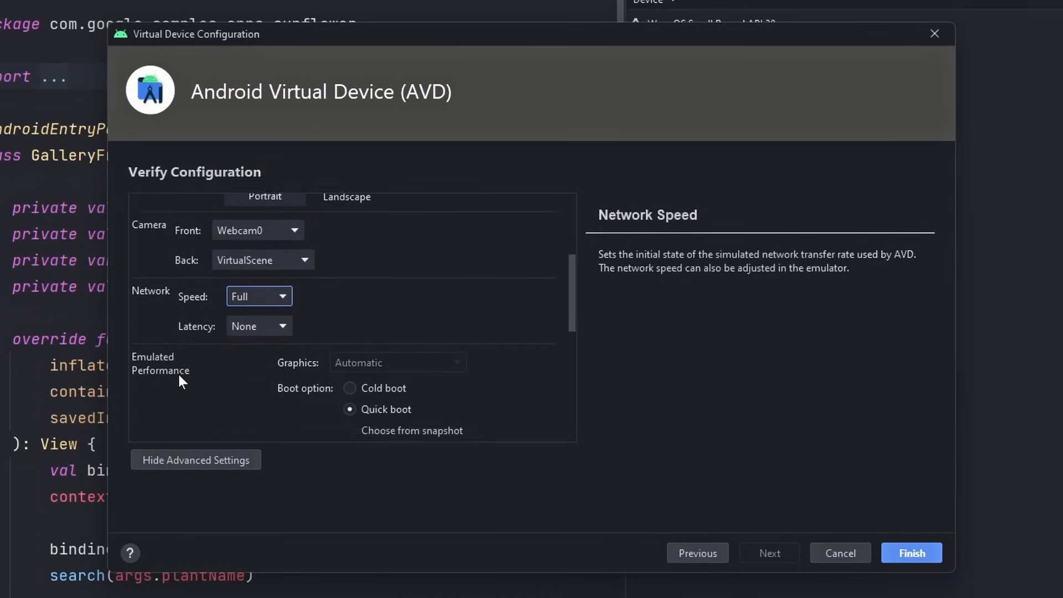
scroll(225, 371, down, 2)
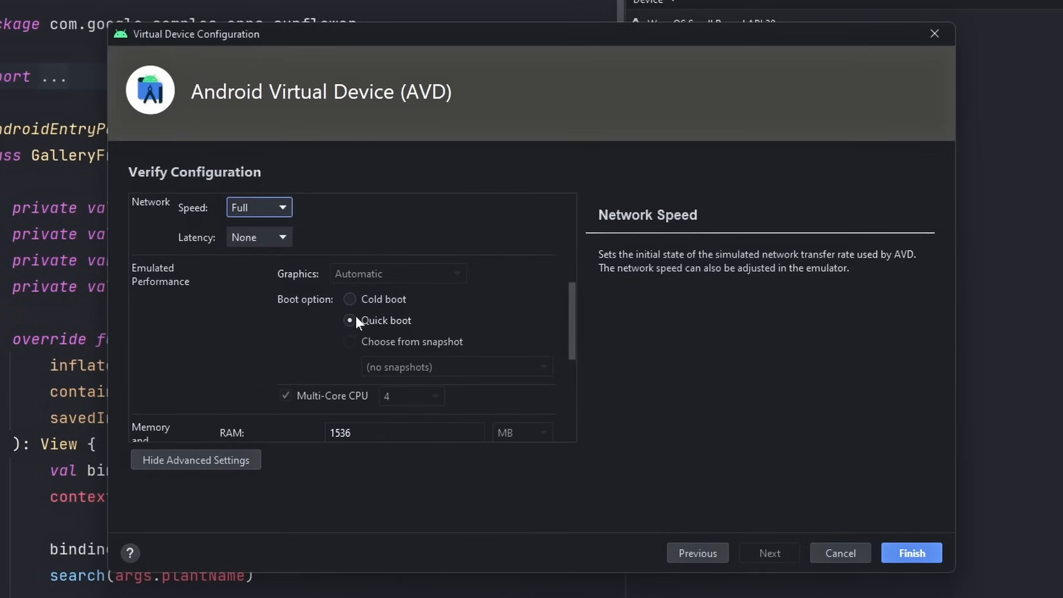
scroll(367, 348, down, 6)
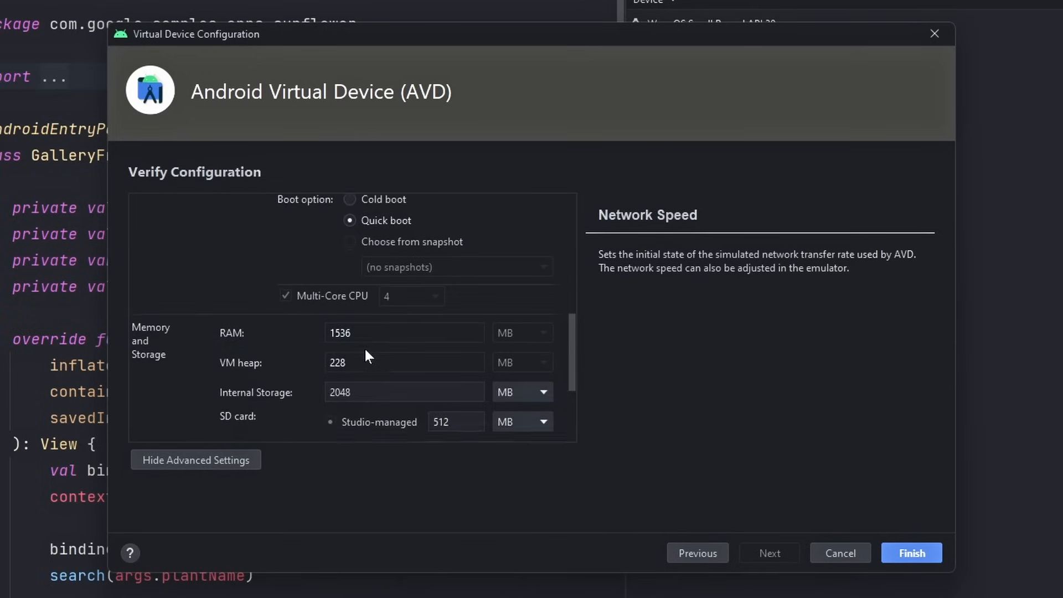
scroll(302, 333, down, 3)
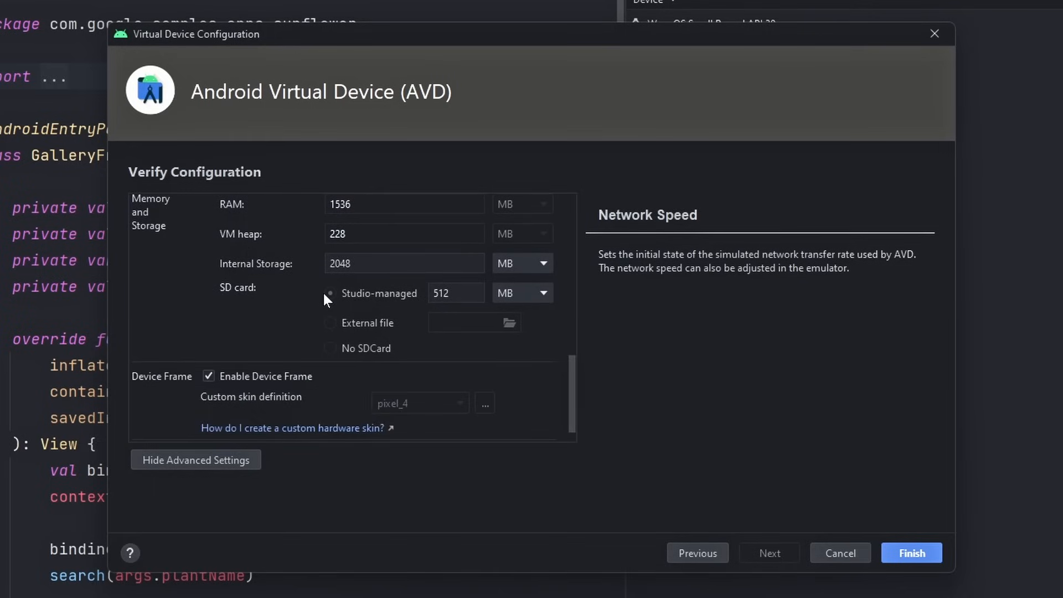
scroll(315, 338, down, 1)
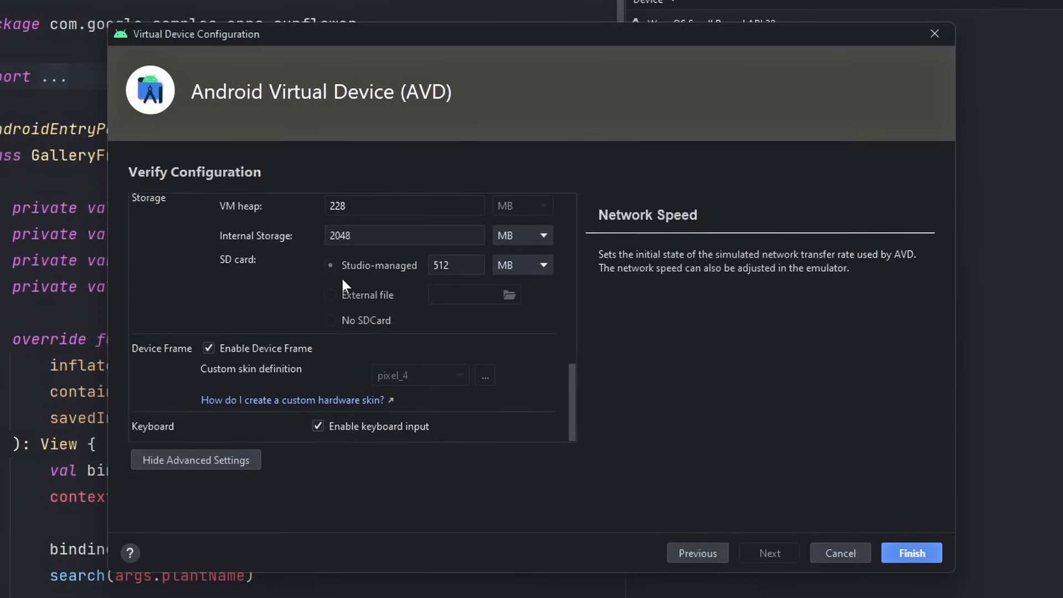
scroll(341, 277, up, 10)
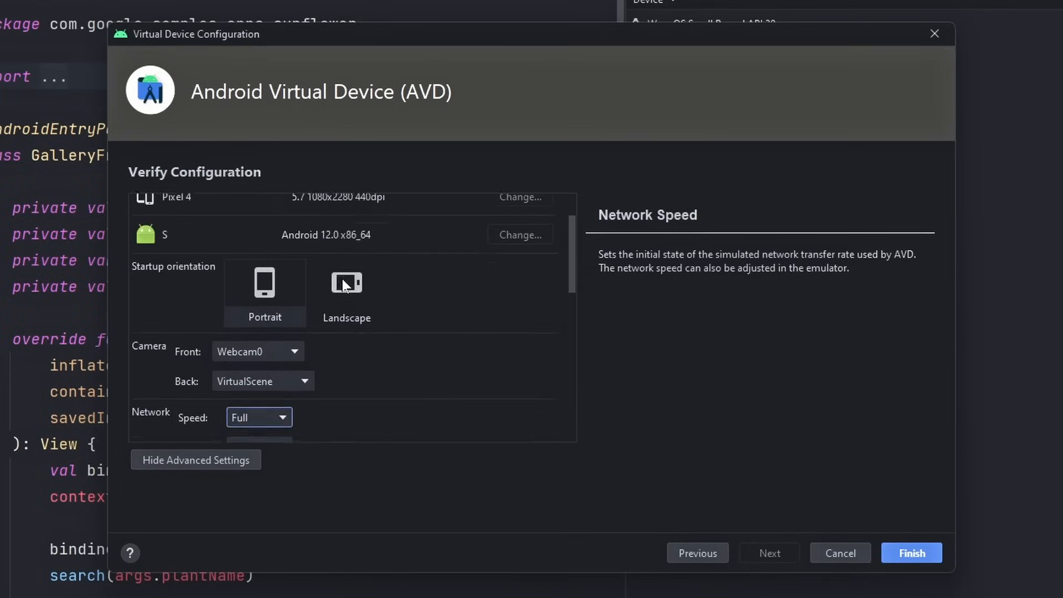
- Finish creating the Pixel 4 API 31 virtual device and launch it in the emulator
click(911, 555)
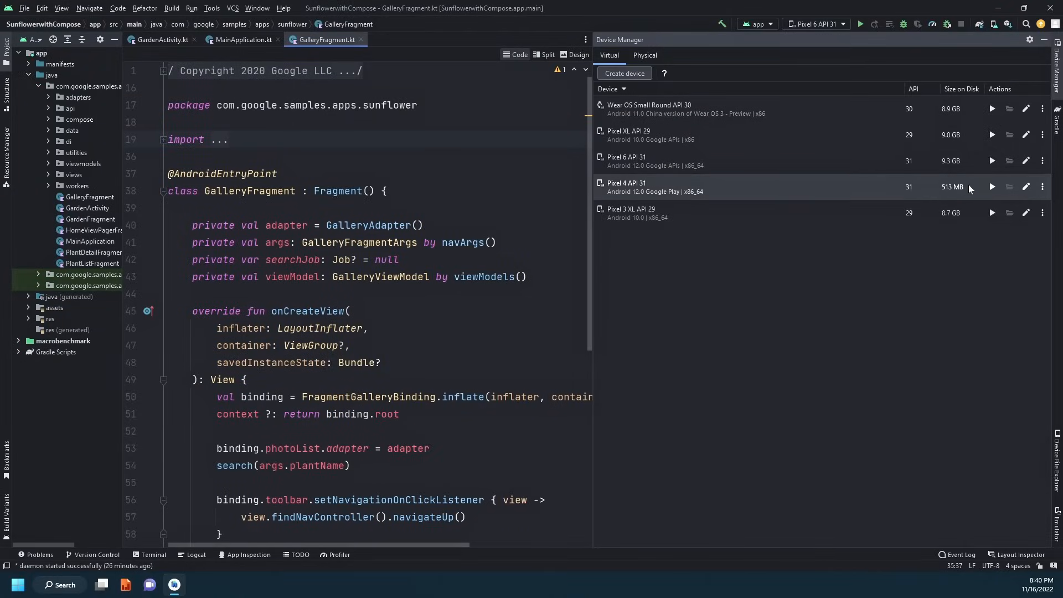
click(992, 187)
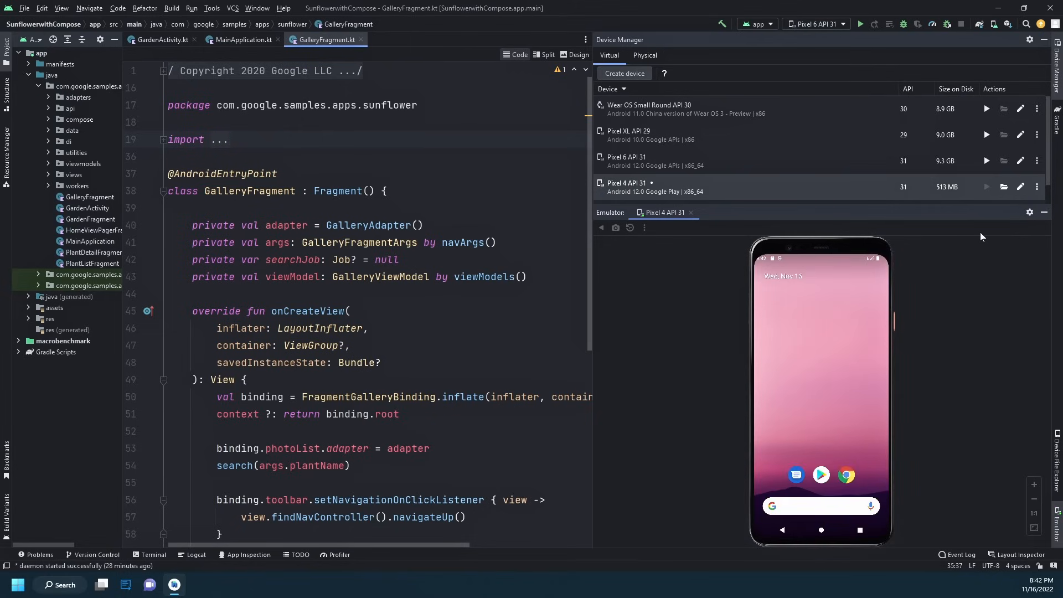
- Try out the running Pixel 4 emulator by opening Chrome, returning to the home screen and bringing up the app drawer
drag(831, 443, 790, 406)
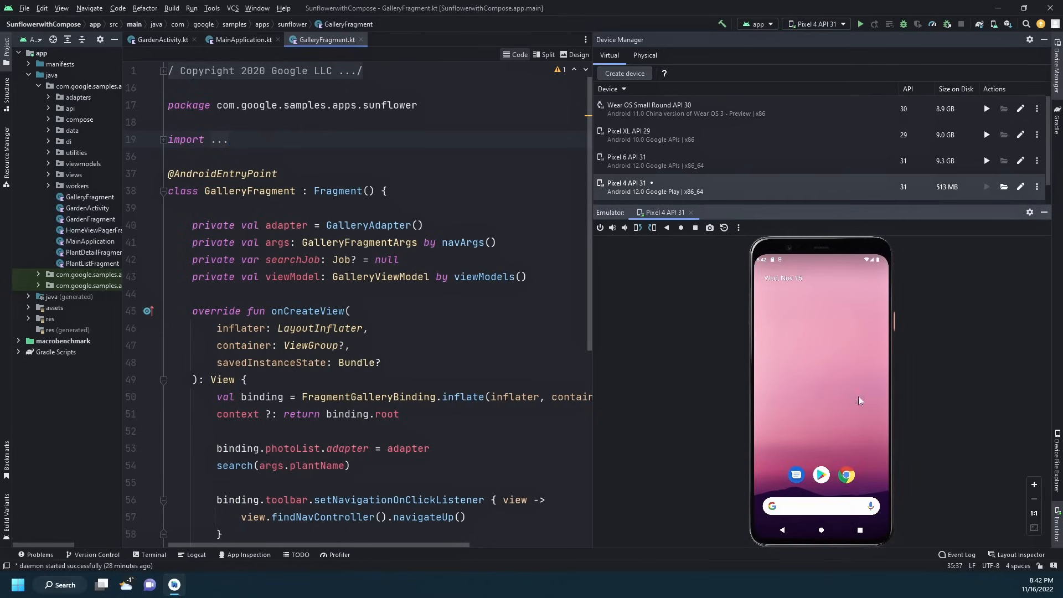
click(847, 475)
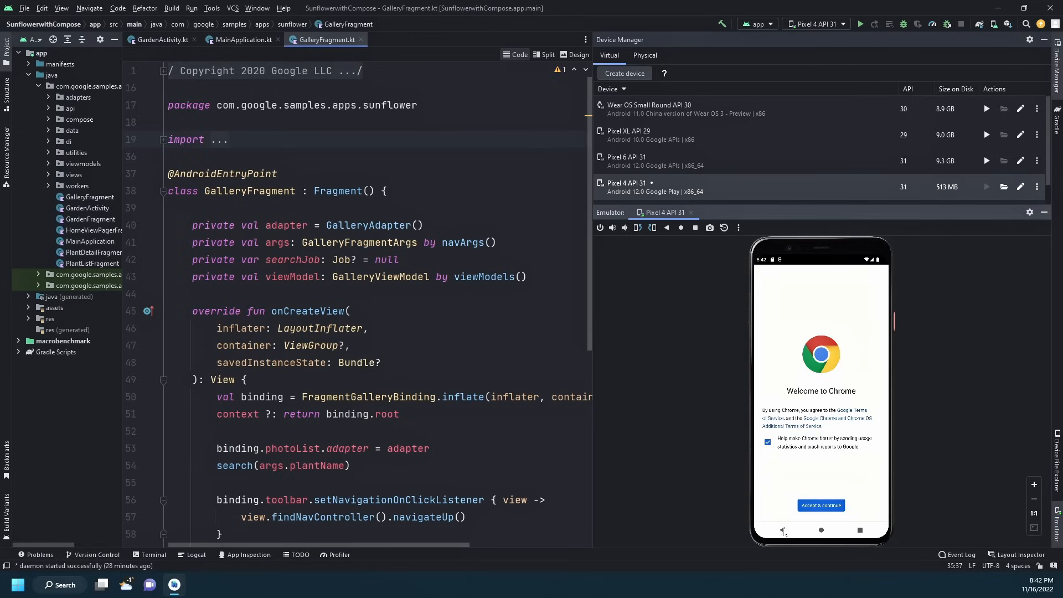
click(782, 531)
drag(783, 499, 825, 349)
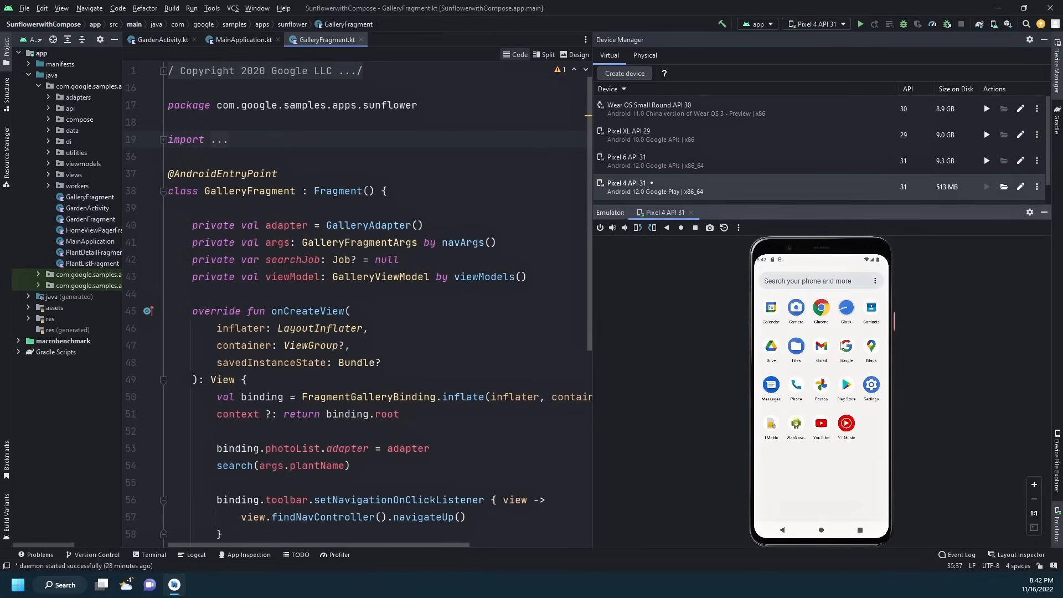